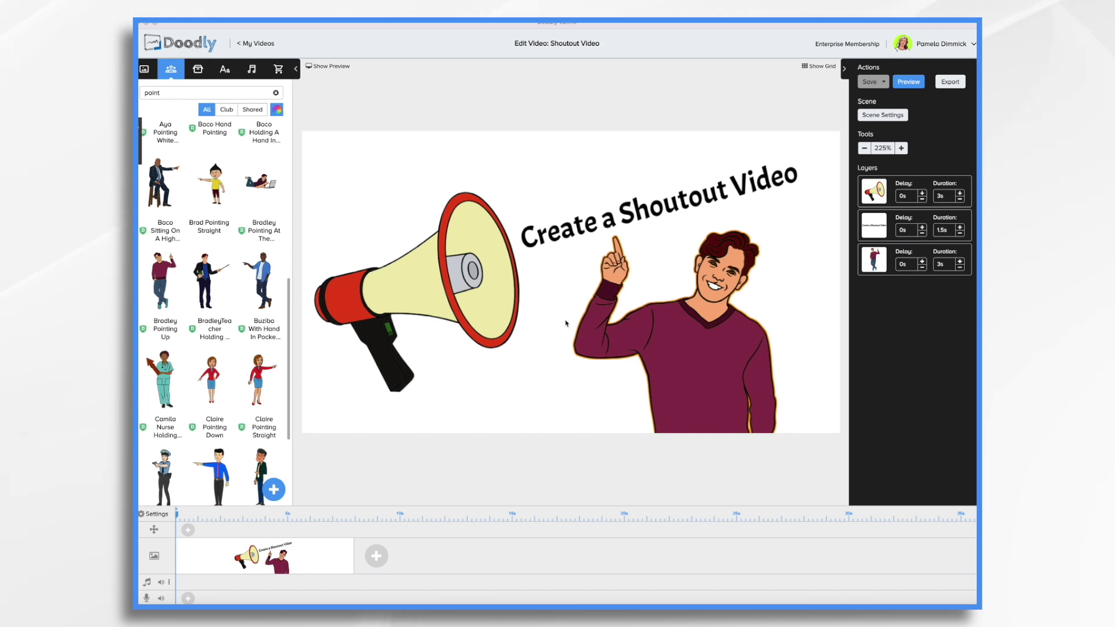
Create a new Whiteboard video at the 1000×1000 Facebook & Instagram resolution.
click(256, 44)
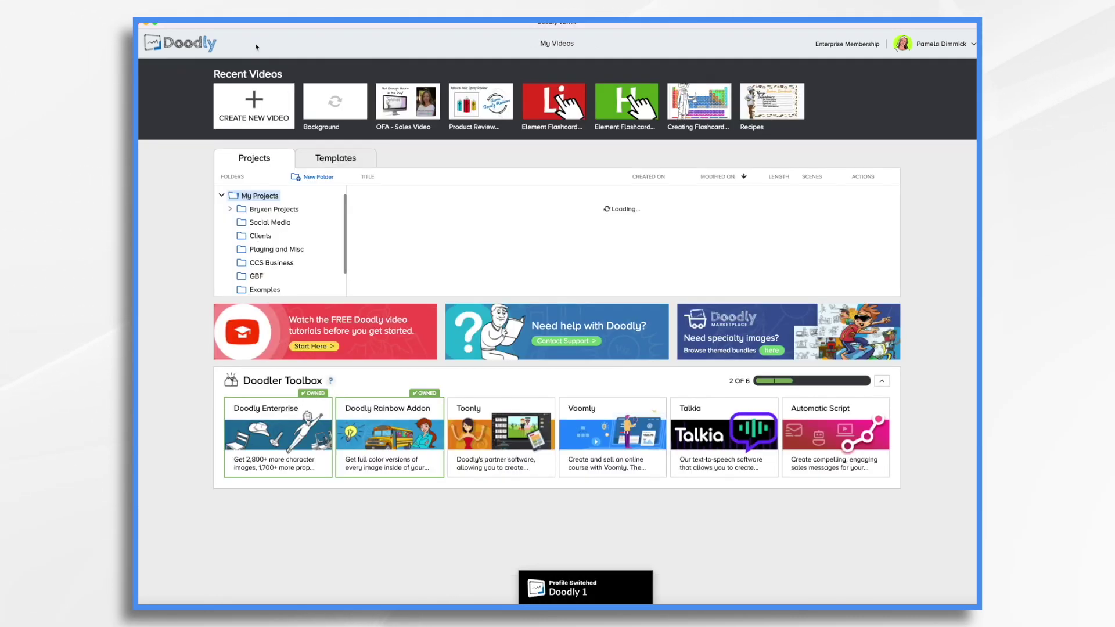
click(254, 110)
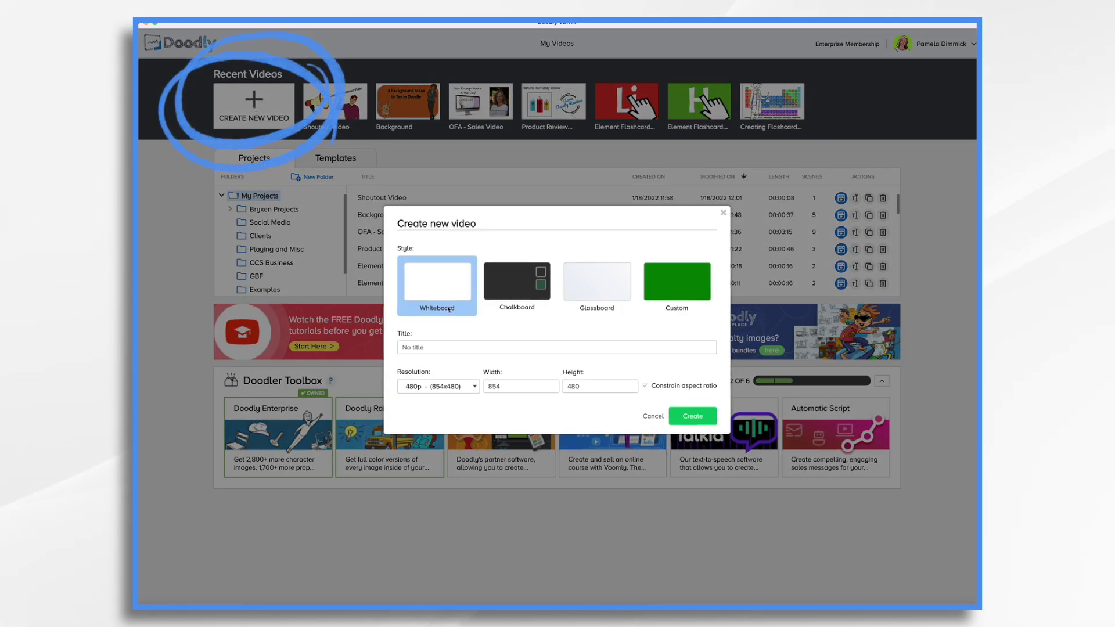
click(471, 392)
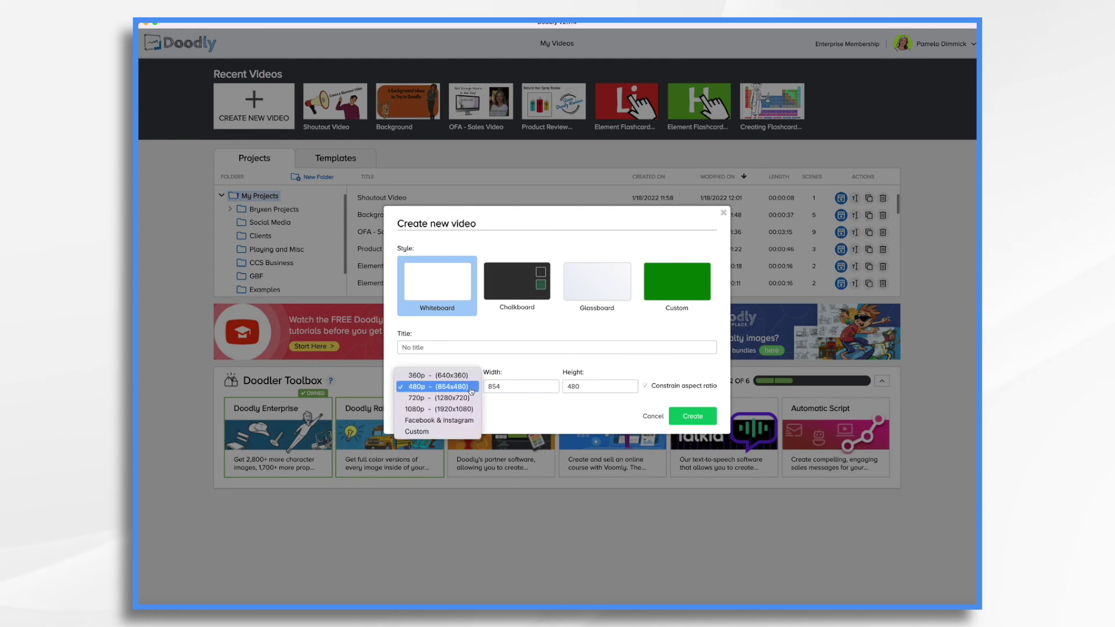
click(459, 421)
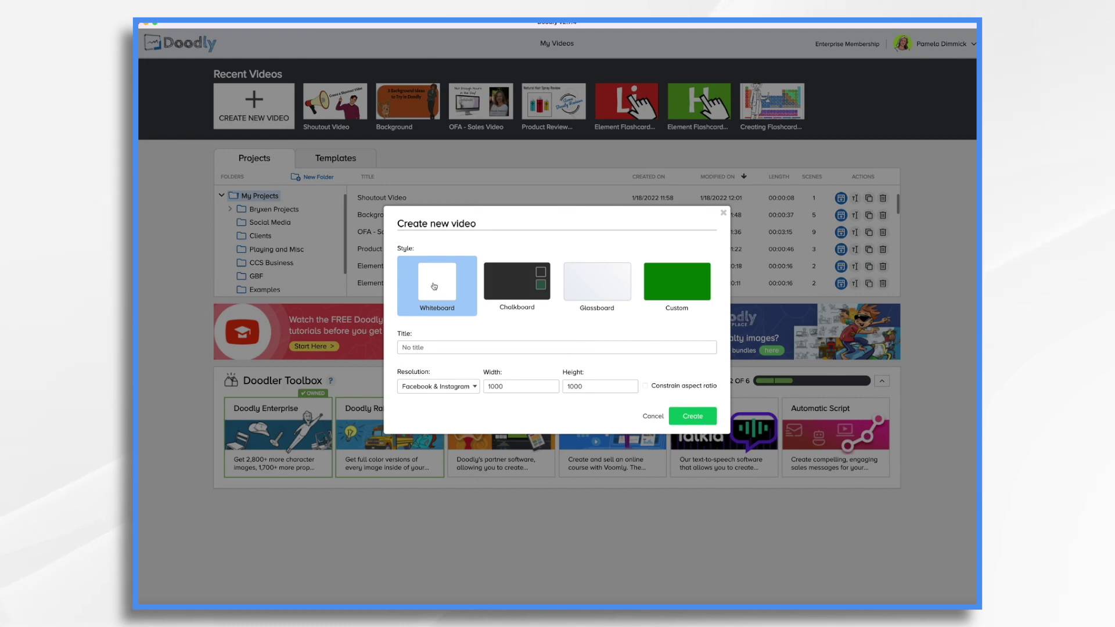
click(673, 423)
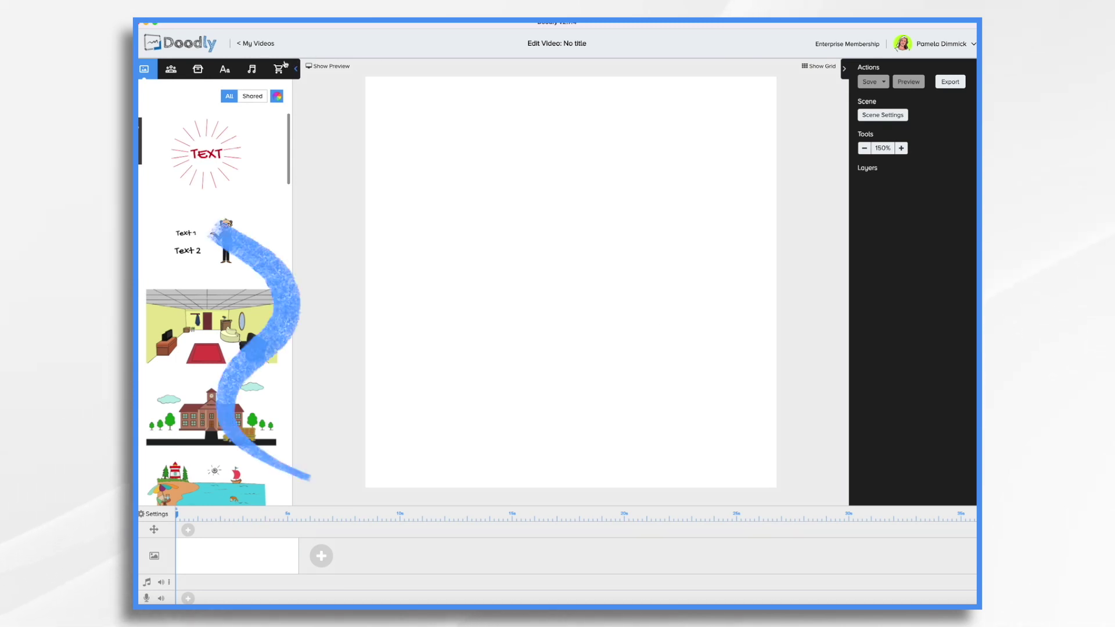
Search the props for 'hous' and place Two Storied House 2 in the canvas centre.
click(198, 68)
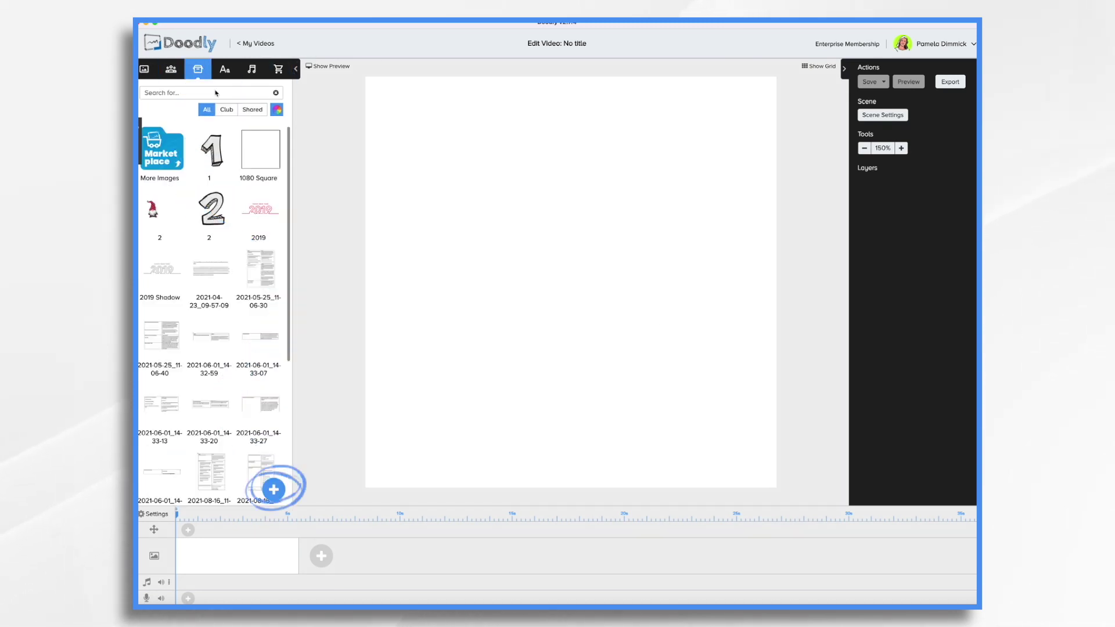
click(215, 93)
text(house)
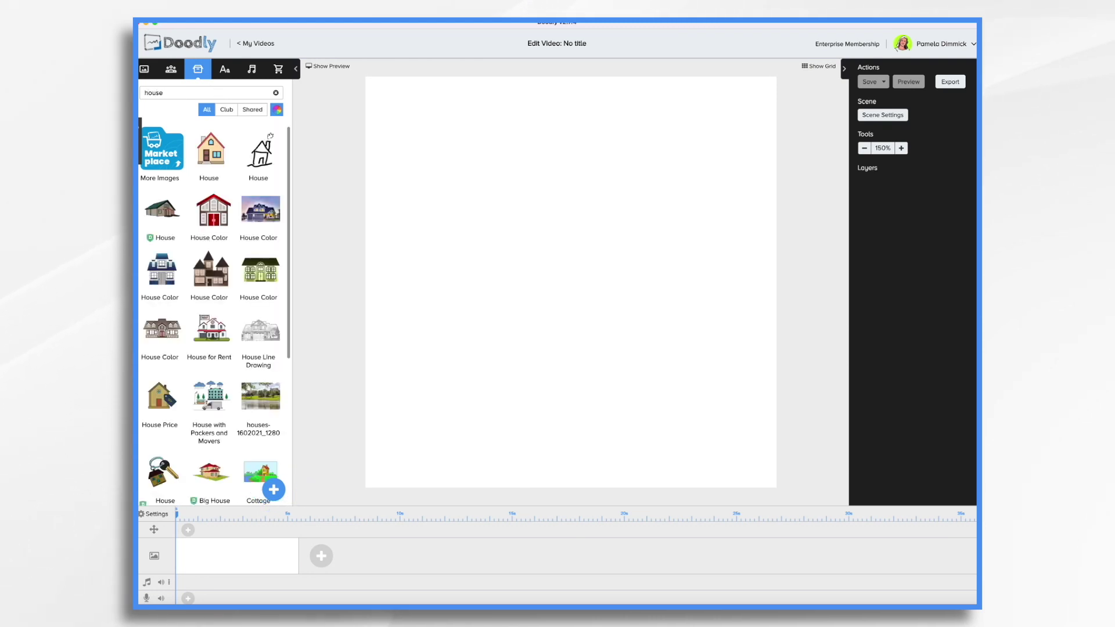
scroll(253, 249, down, 15)
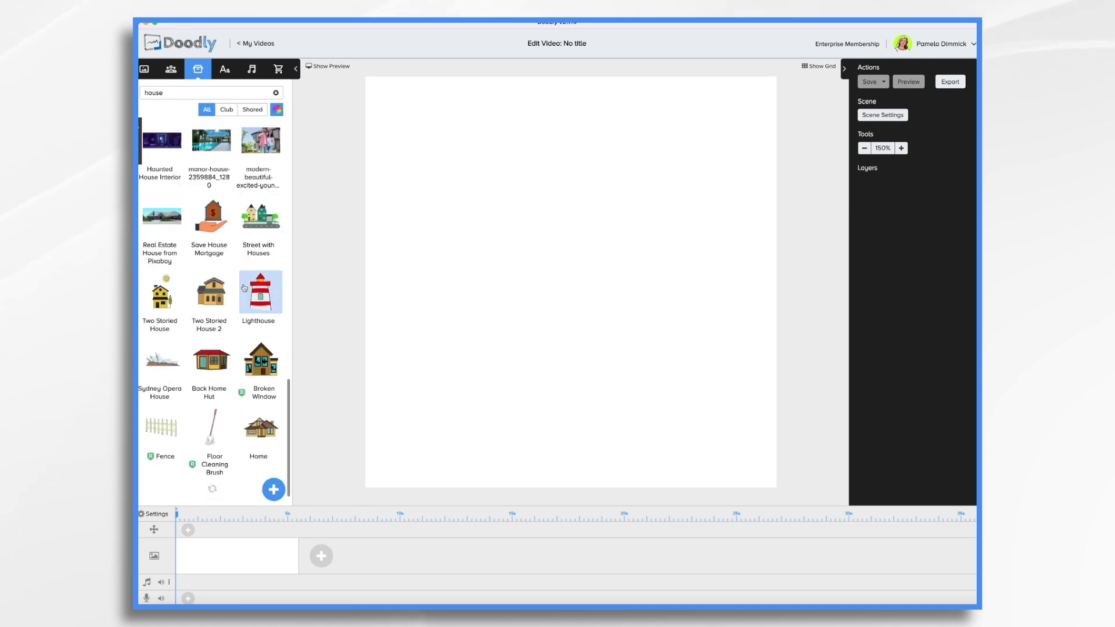
scroll(264, 337, down, 2)
scroll(267, 346, down, 1)
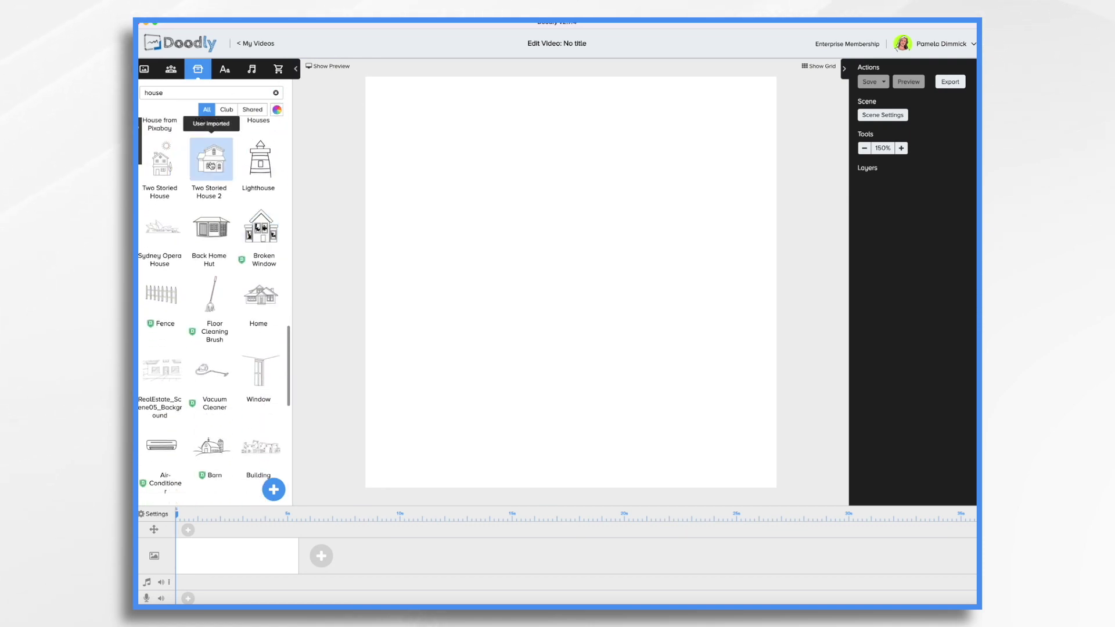
mouse_move(210, 167)
mouse_down()
mouse_move(393, 219)
mouse_move(489, 315)
mouse_up()
click(488, 317)
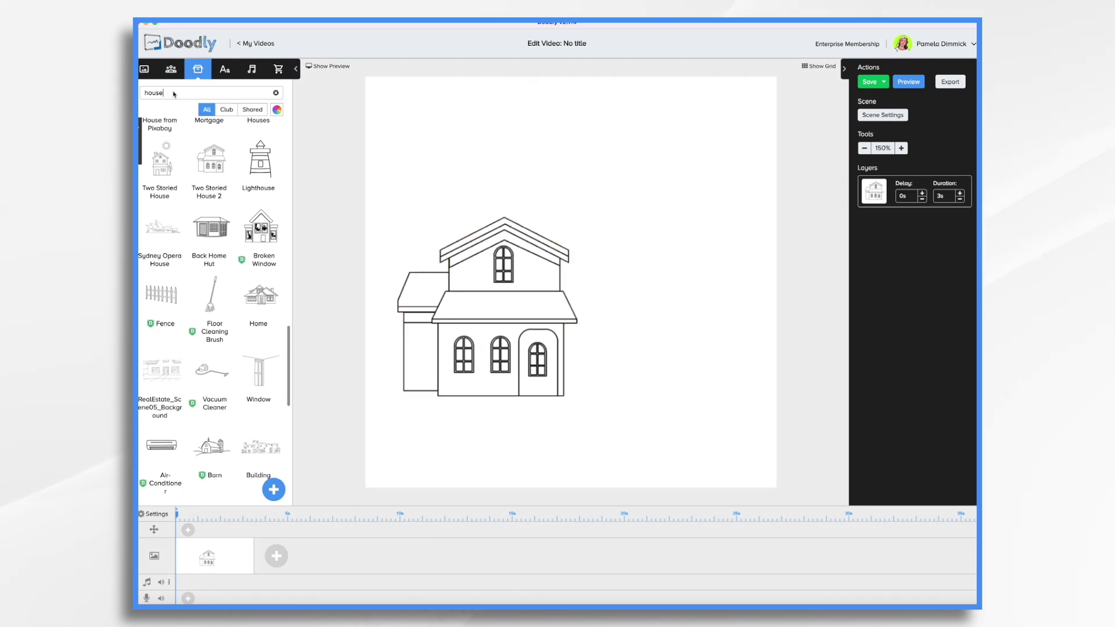
Search props for 'hot air' and drop a hot-air balloon at the canvas's top right.
key(BackSpace)
key(BackSpace)
text(hot air)
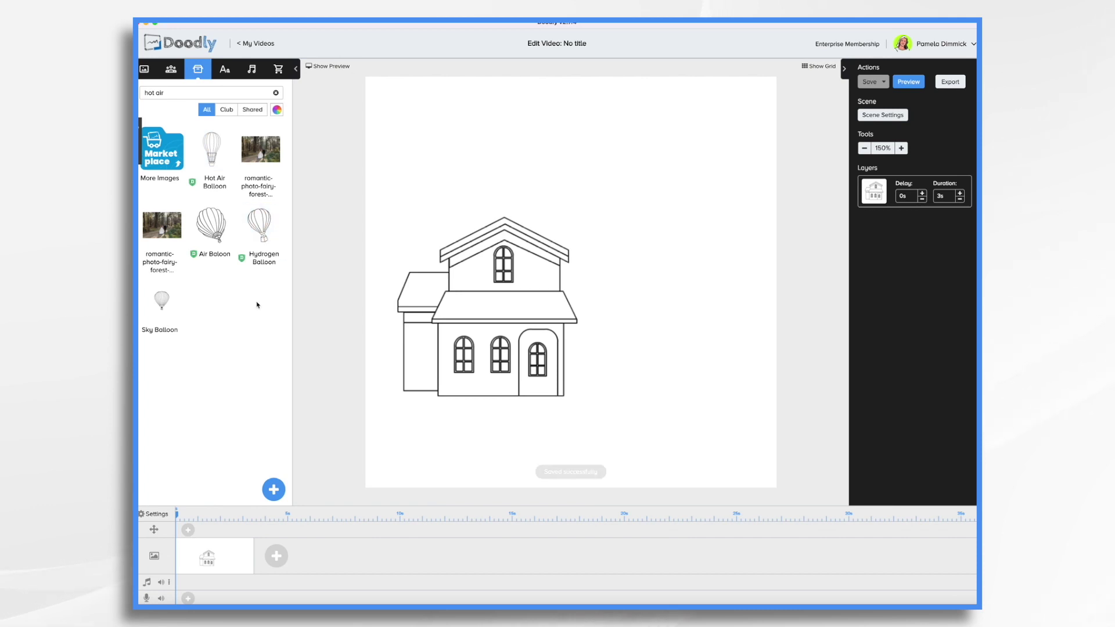
drag(163, 300, 665, 184)
click(587, 214)
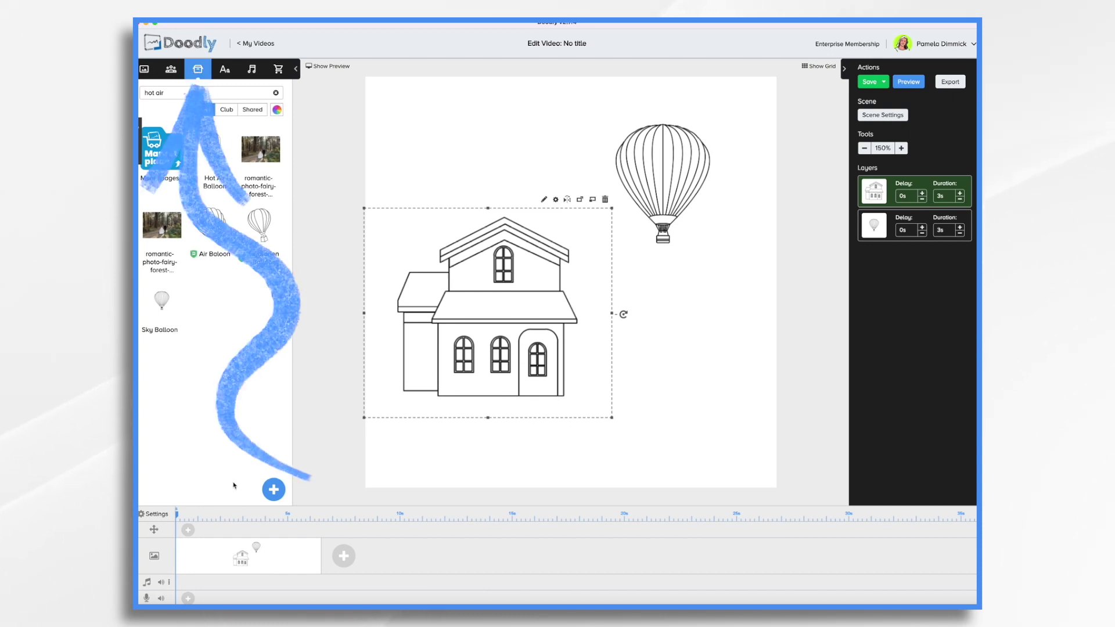
Upload the Acme Real Estate and WXYZ Escrow logo PNGs as new props.
click(273, 490)
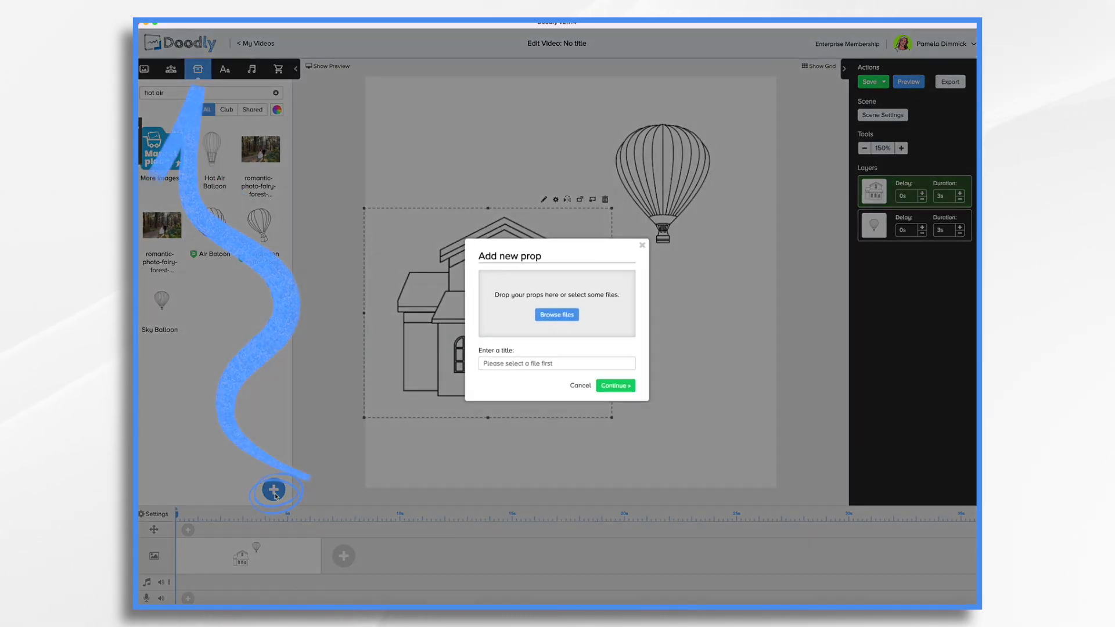
click(555, 315)
click(534, 270)
super+click(536, 352)
click(689, 398)
click(615, 412)
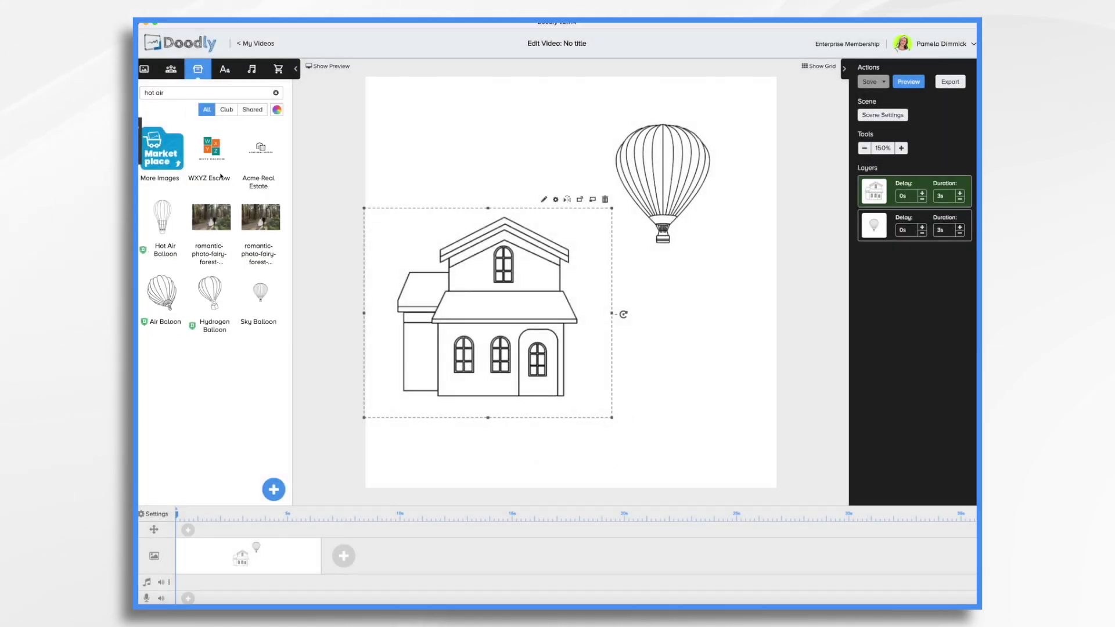
Place the WXYZ Escrow logo beside the house and the Acme logo above it, then search props for 'real estate'.
drag(211, 149, 737, 332)
drag(270, 148, 493, 147)
triple_click(174, 93)
text(real estate)
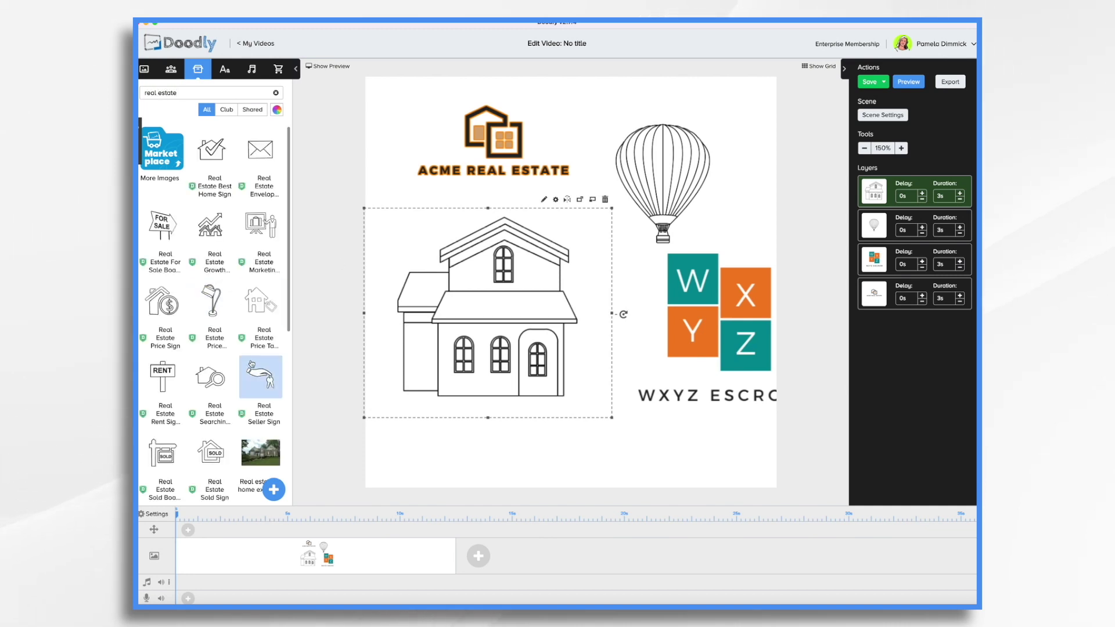
scroll(251, 364, down, 3)
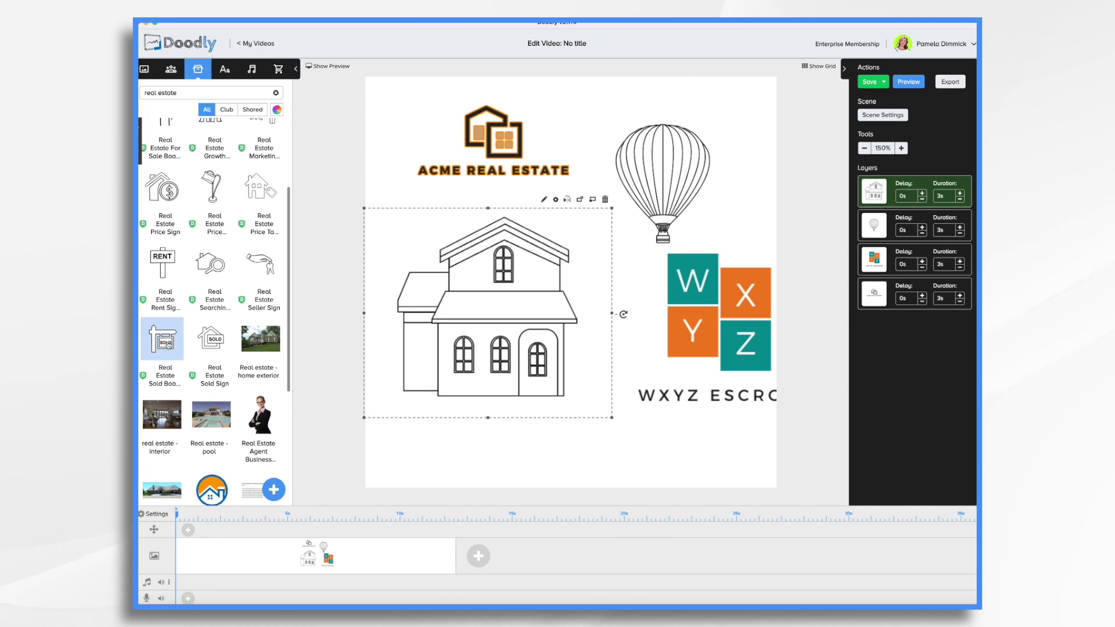
scroll(167, 344, down, 9)
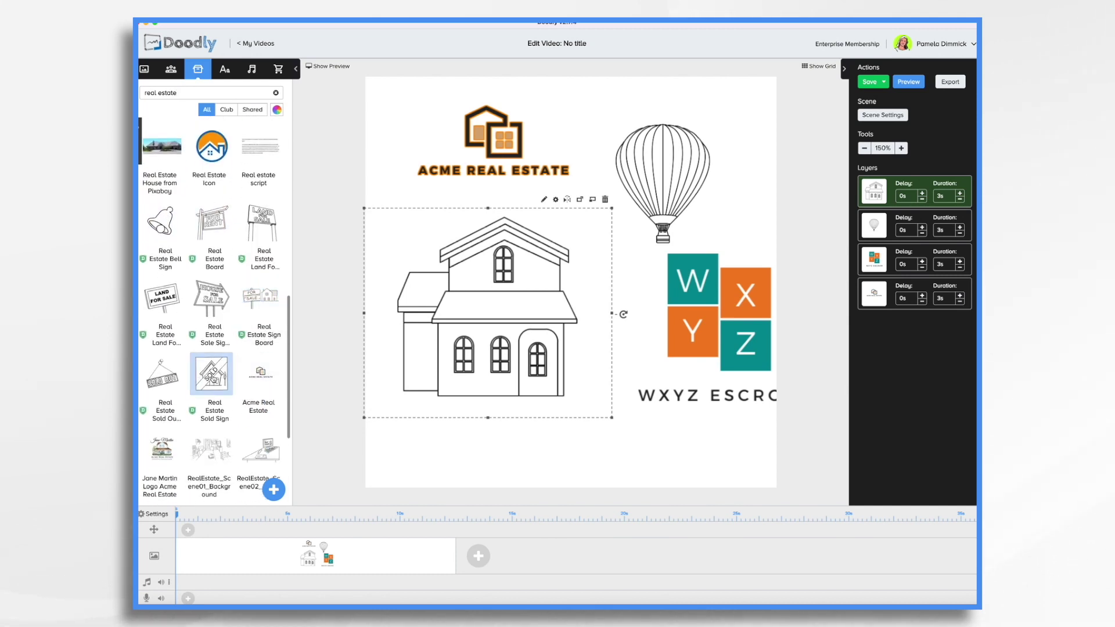
Replace the house with the Real Estate Sold Sign and enlarge it.
drag(213, 379, 483, 343)
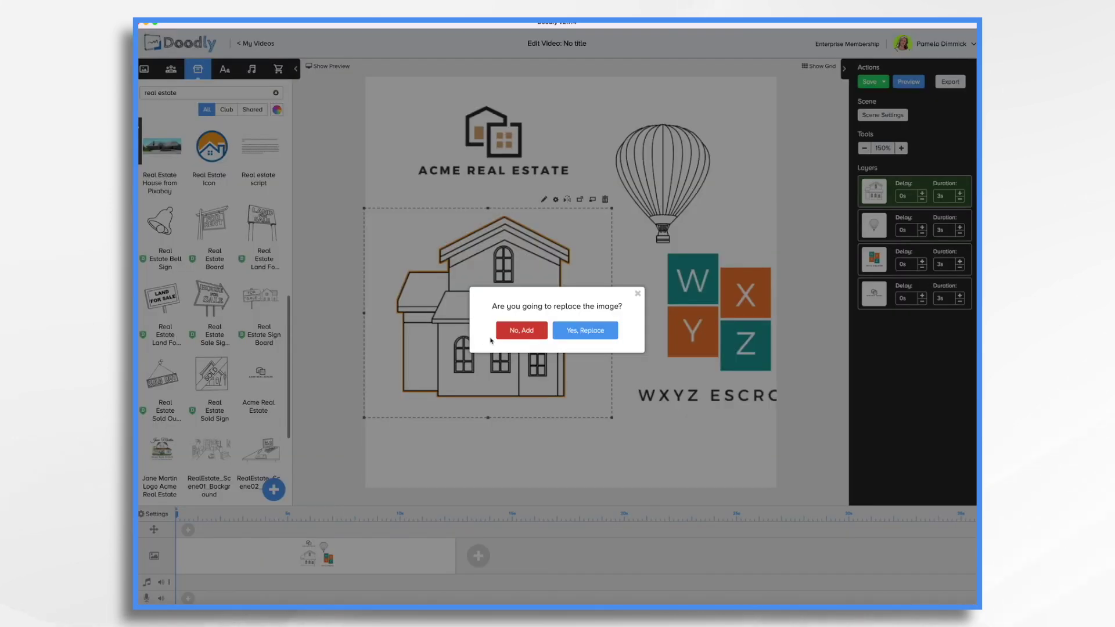
click(605, 330)
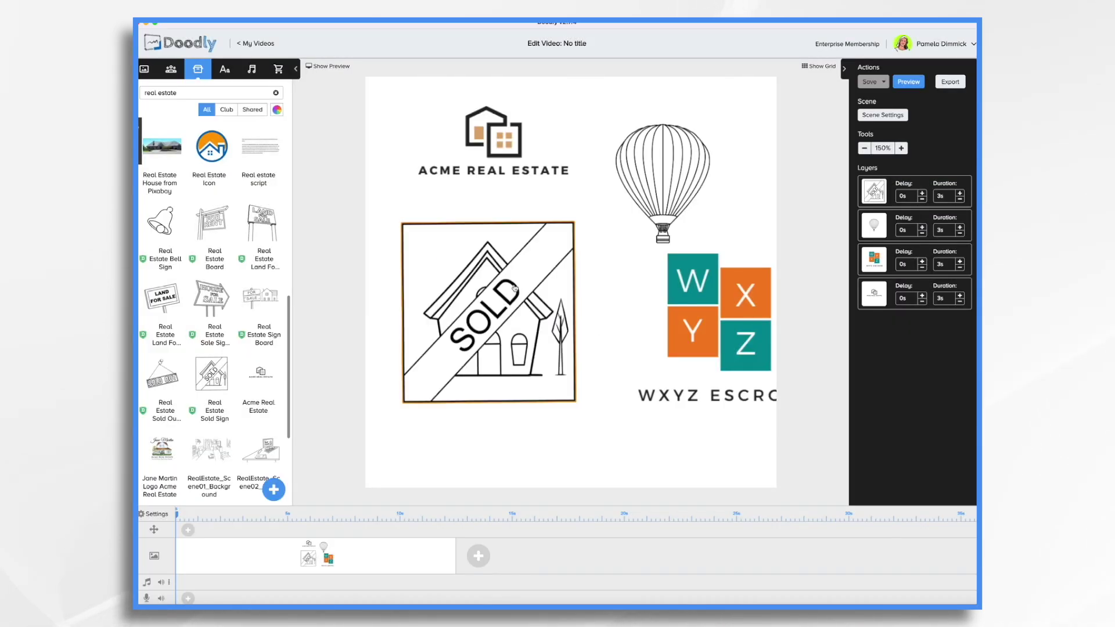
drag(590, 207, 697, 96)
Tilt and shrink the Acme logo and set it on the SOLD banner.
click(493, 137)
drag(581, 142, 560, 101)
drag(459, 93, 466, 338)
Stretch the SOLD sign to fill the canvas, enlarge the balloon, and move WXYZ Escrow top-left.
click(584, 380)
drag(552, 417, 577, 566)
drag(586, 279, 582, 273)
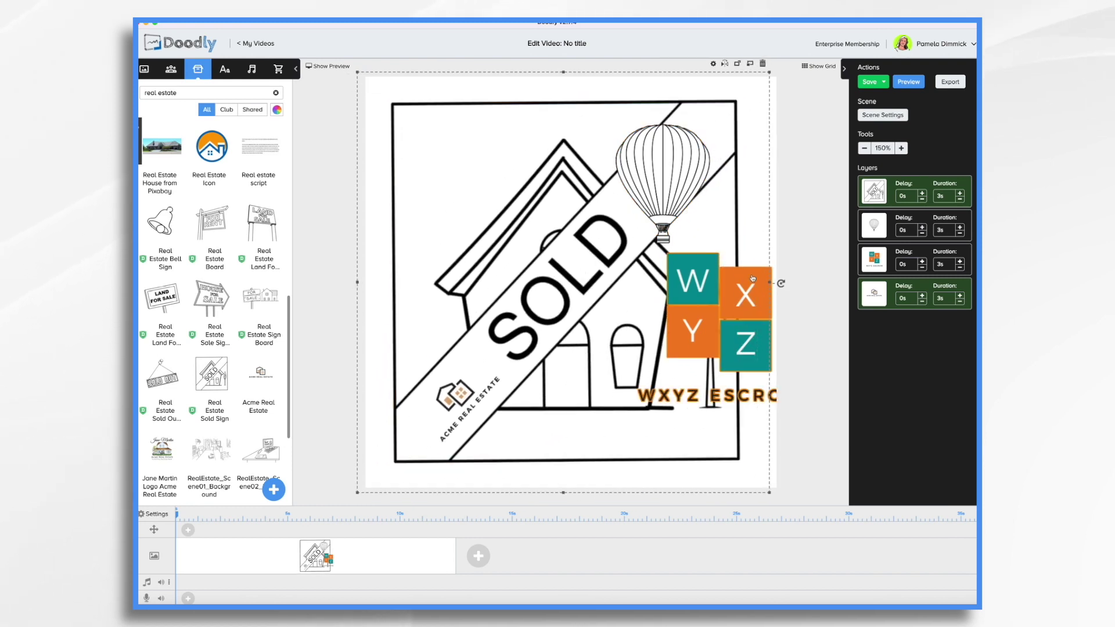
click(661, 174)
drag(772, 102, 836, 68)
drag(733, 332, 457, 142)
drag(511, 223, 518, 229)
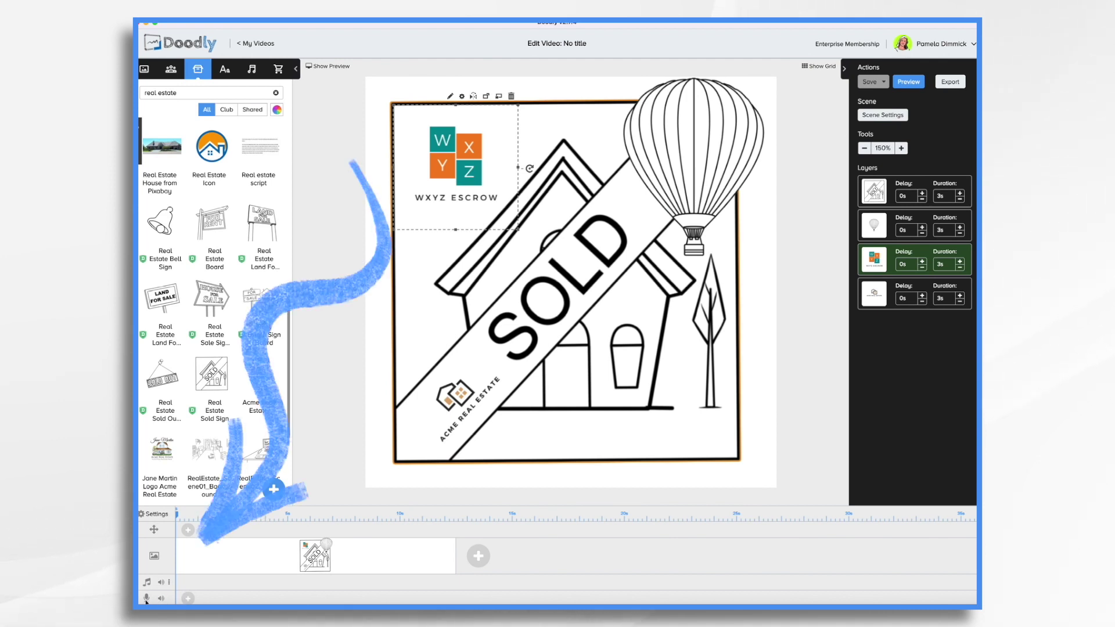
Record a roughly 14-second voice-over narration for the SOLD house scene.
click(187, 597)
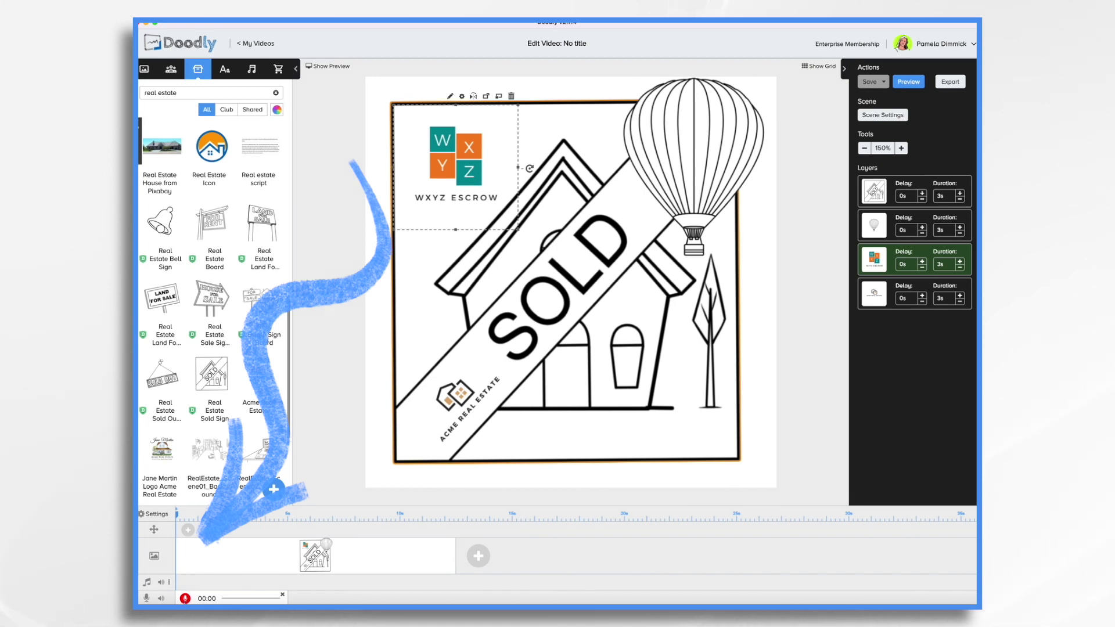
click(185, 598)
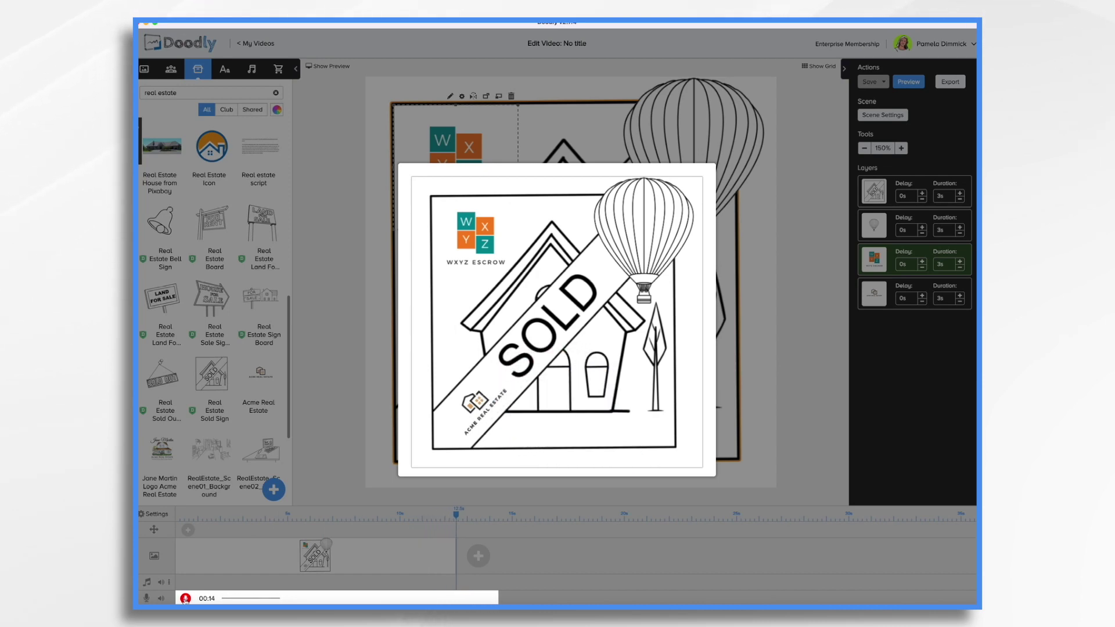
click(185, 598)
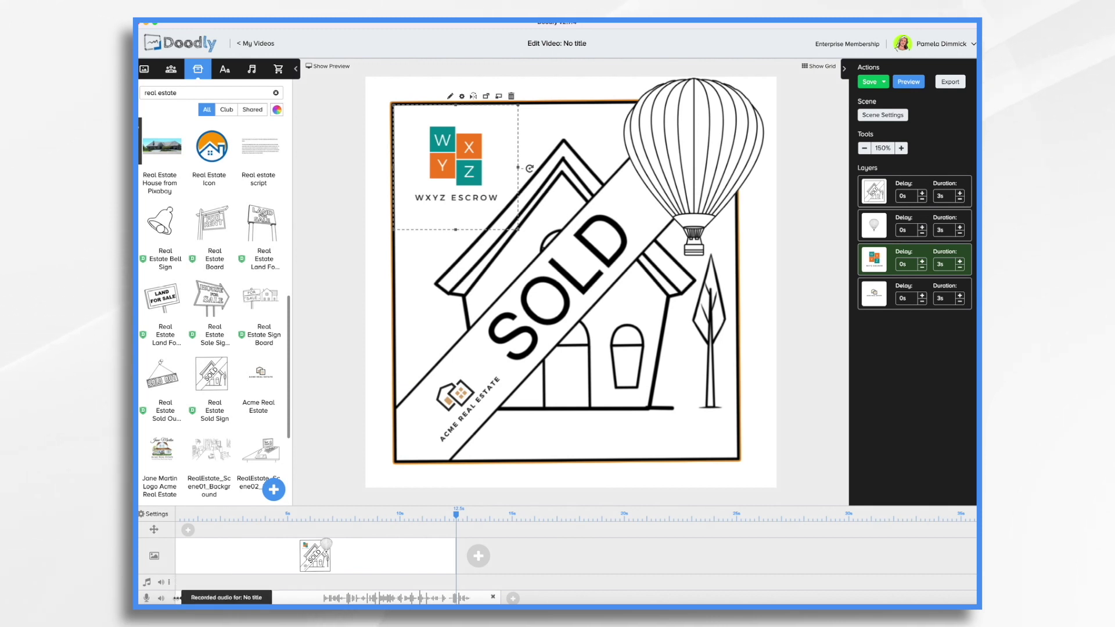
Move the recorded audio clip to the very start of the voice track.
click(231, 598)
drag(232, 598, 314, 600)
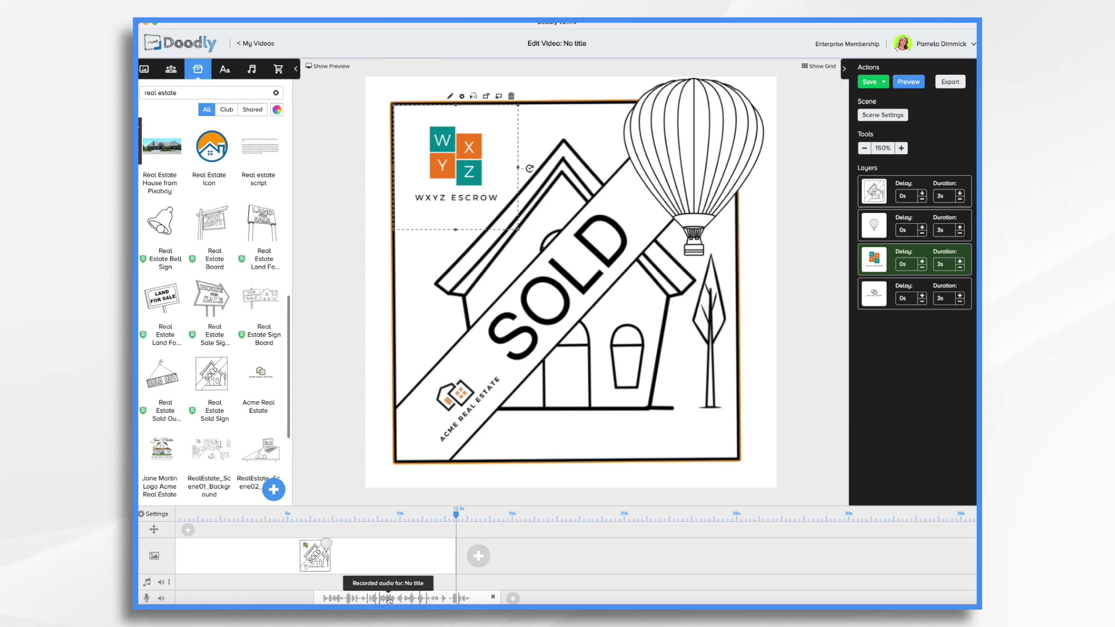
drag(389, 600, 256, 599)
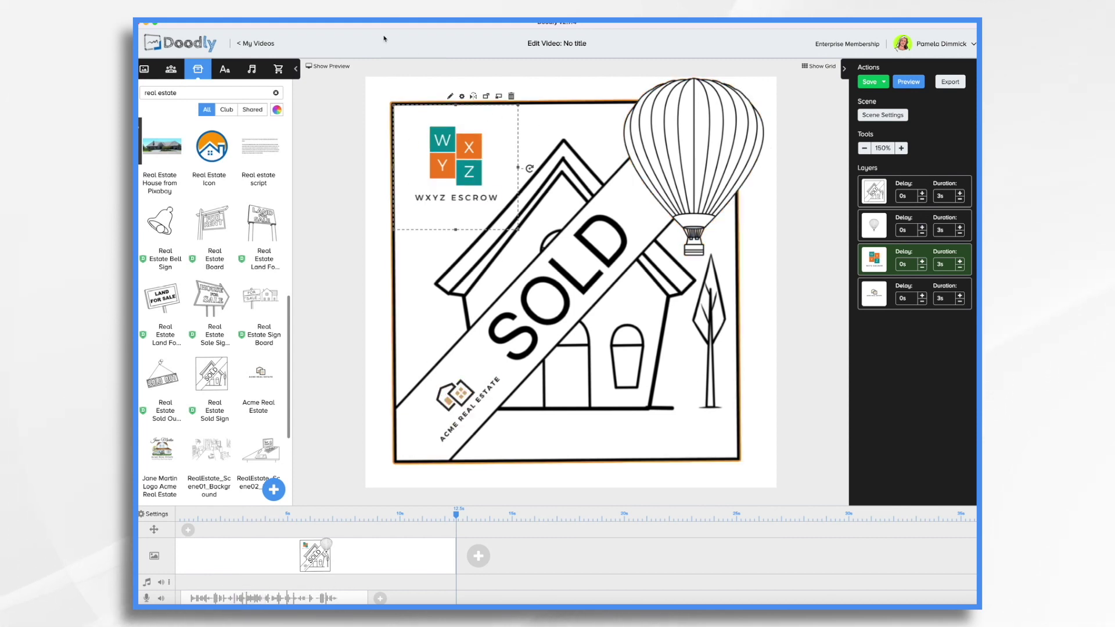
Show the scene preview and play it from about 3 seconds.
click(328, 67)
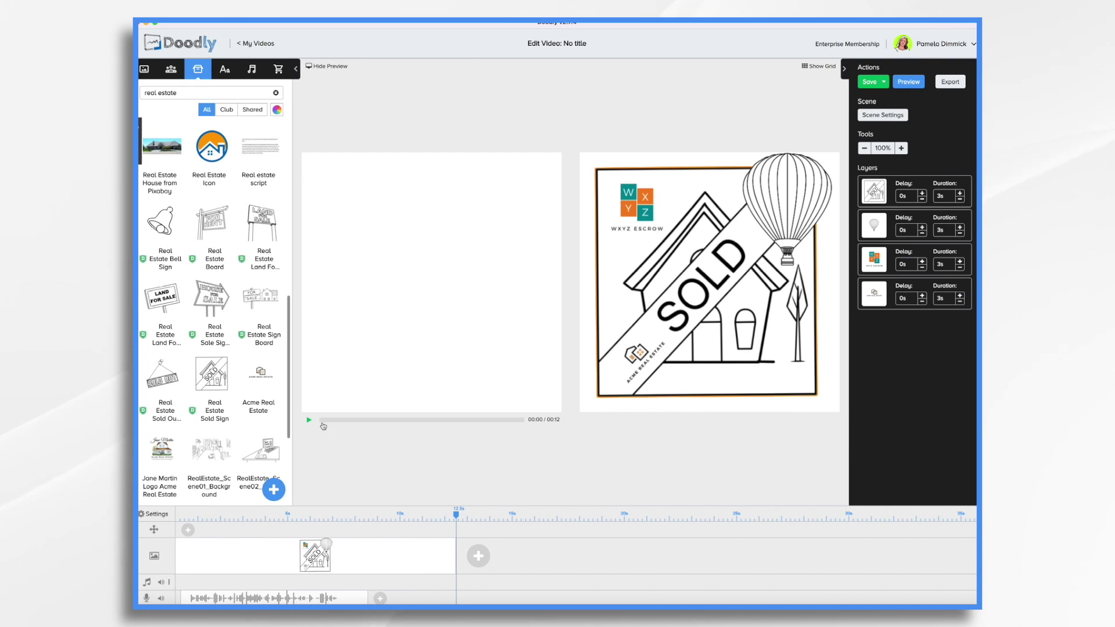
drag(449, 517, 177, 518)
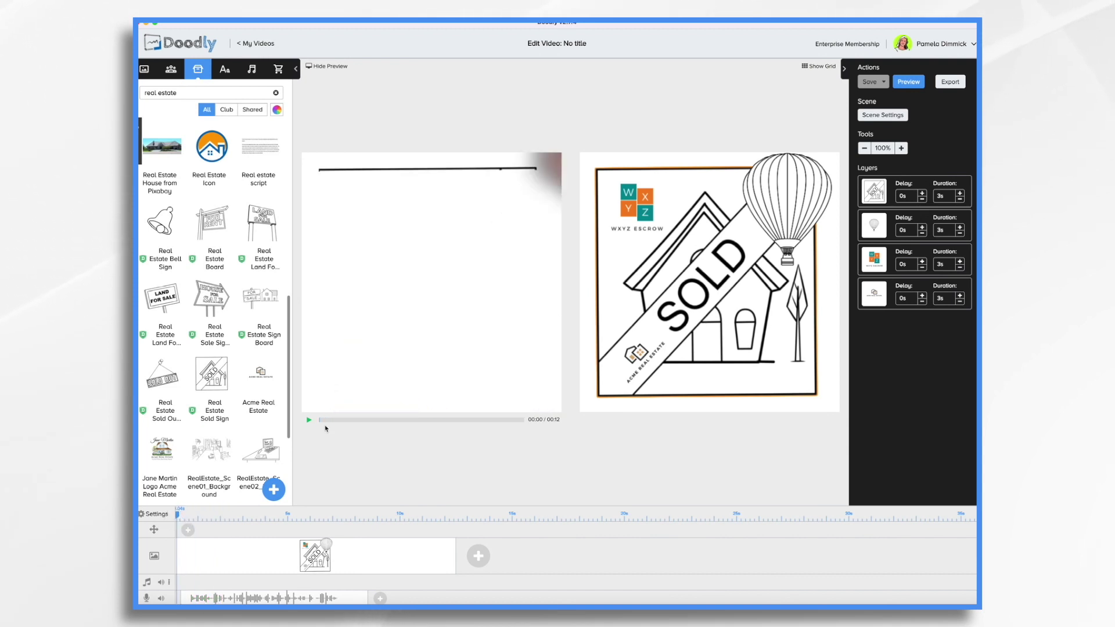
click(310, 421)
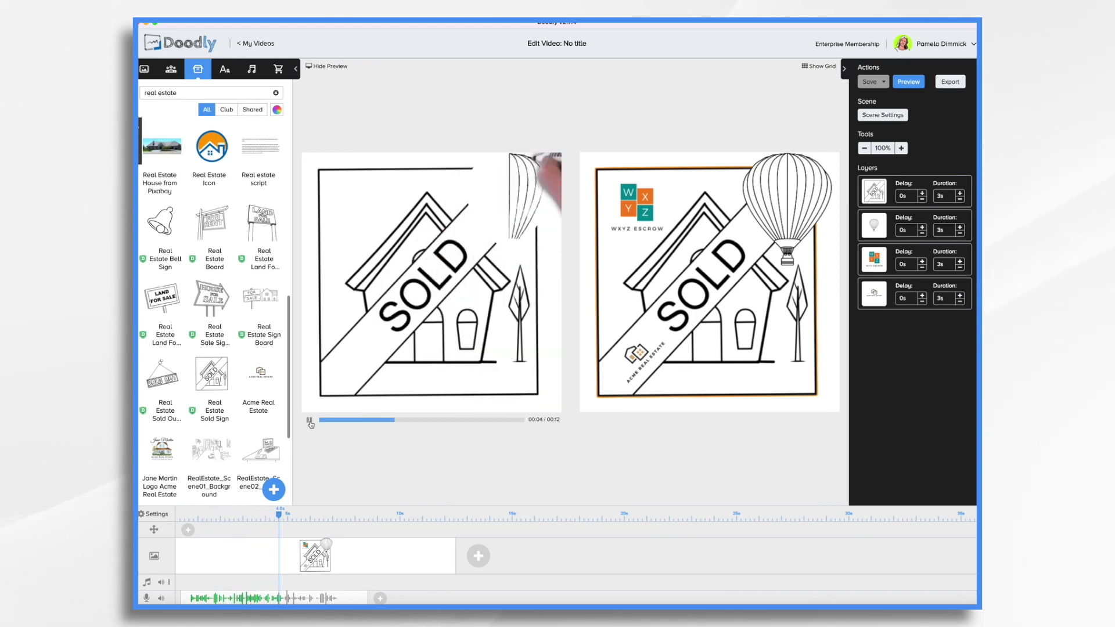
click(310, 421)
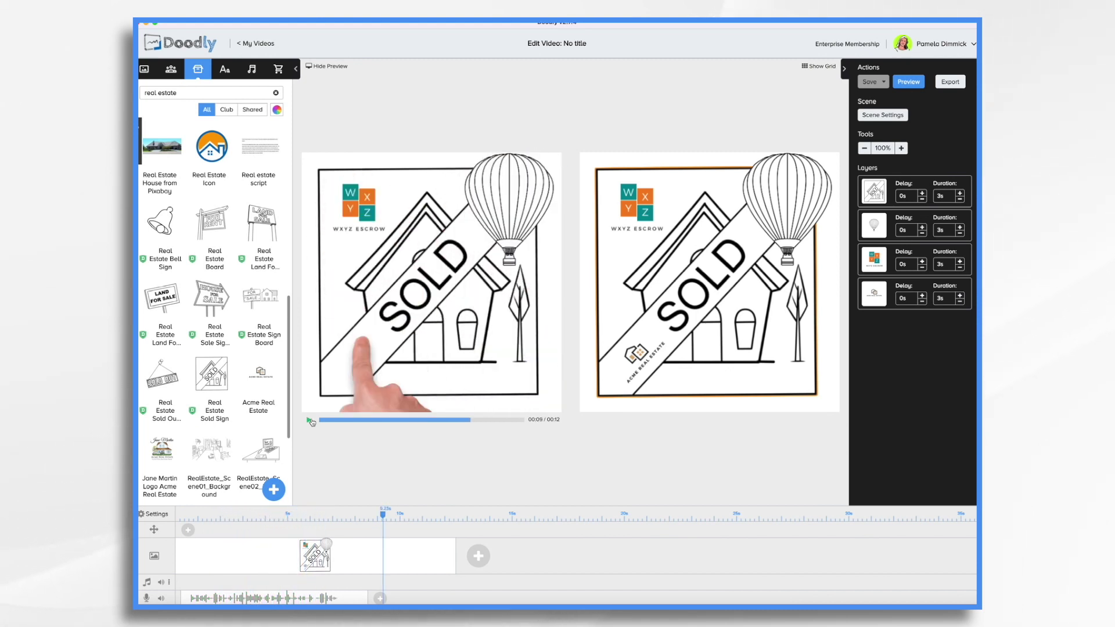
Put the SOLD house first at 1s and the WXYZ Escrow logo next at 2s, then replay.
drag(884, 267, 882, 195)
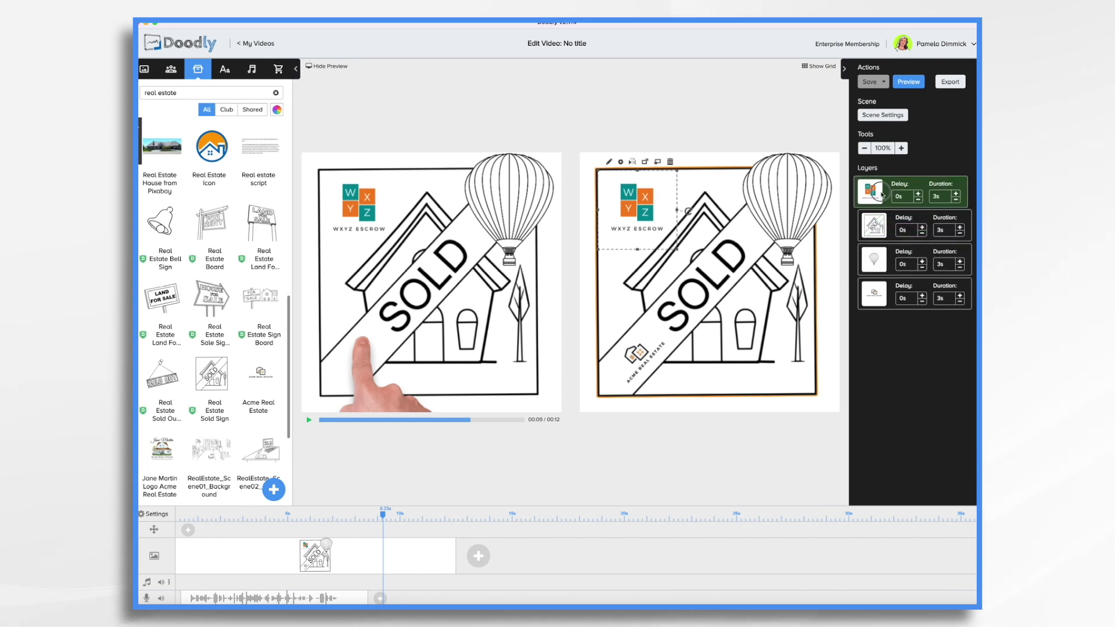
click(959, 199)
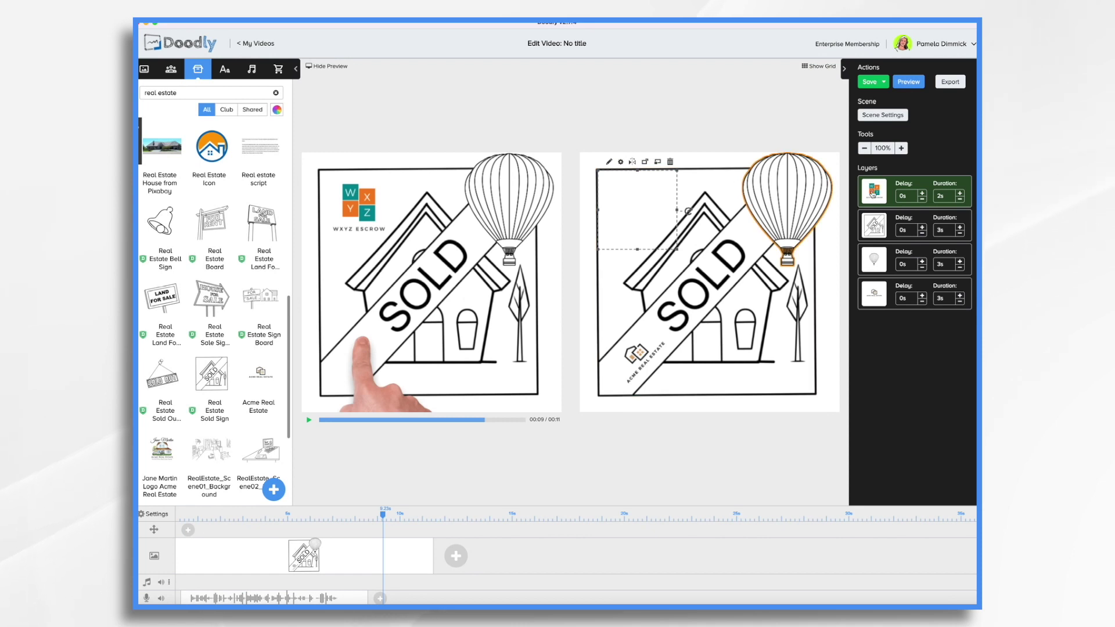
drag(878, 227, 877, 191)
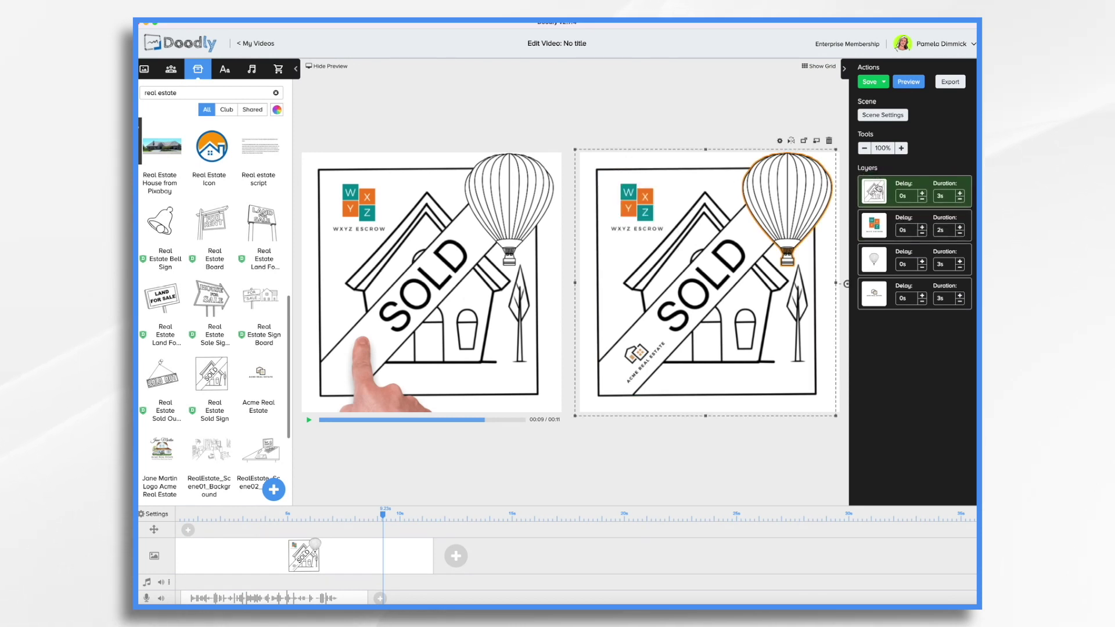
click(959, 200)
click(959, 199)
click(959, 199)
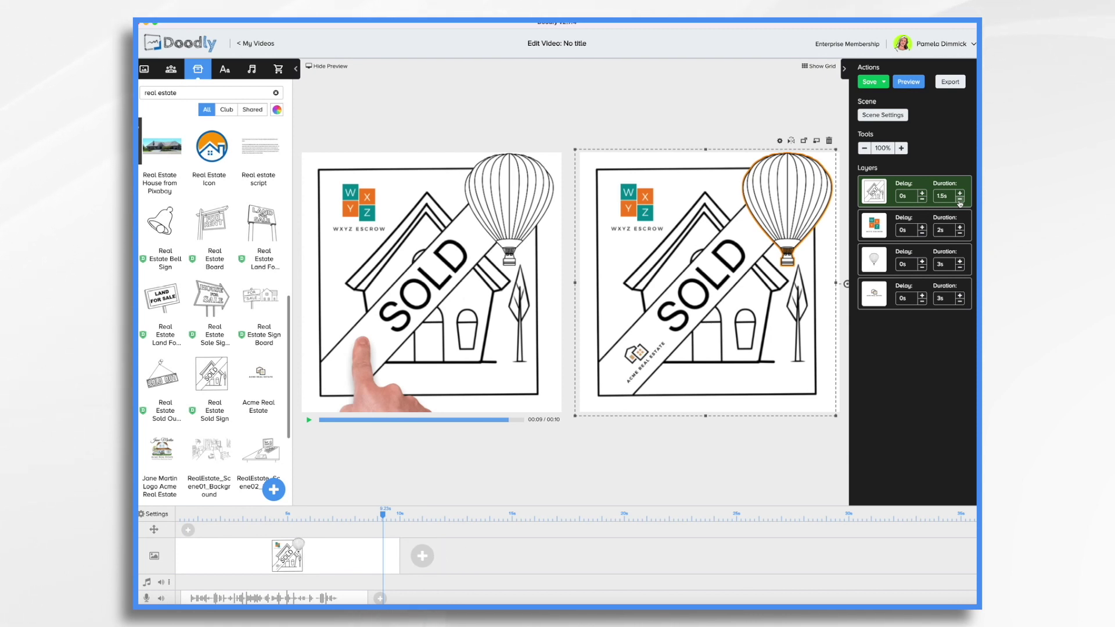
click(959, 199)
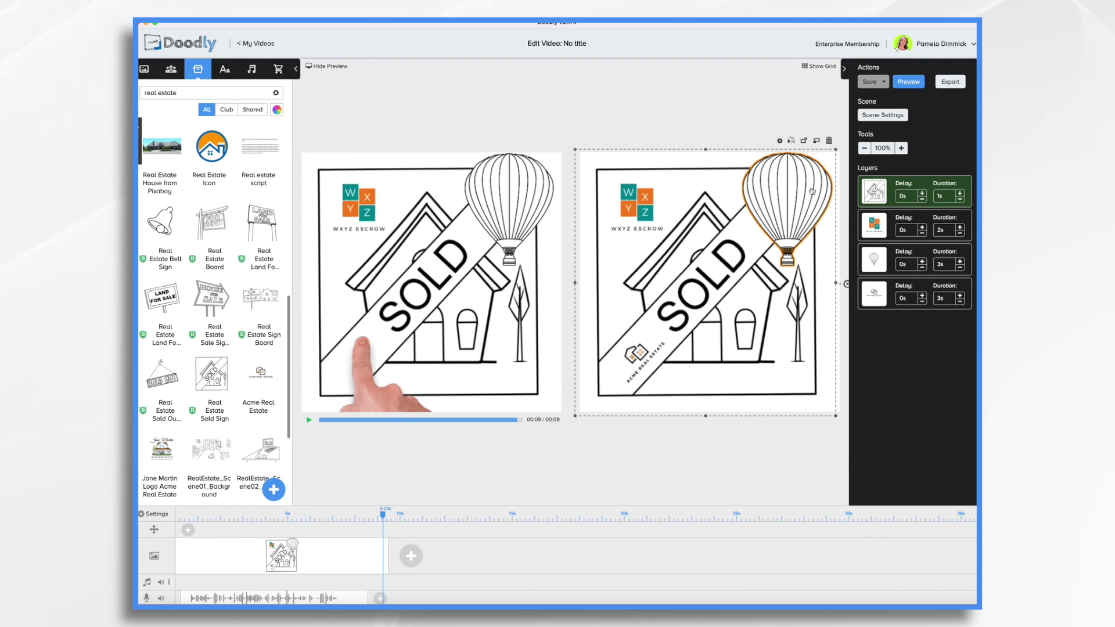
click(309, 420)
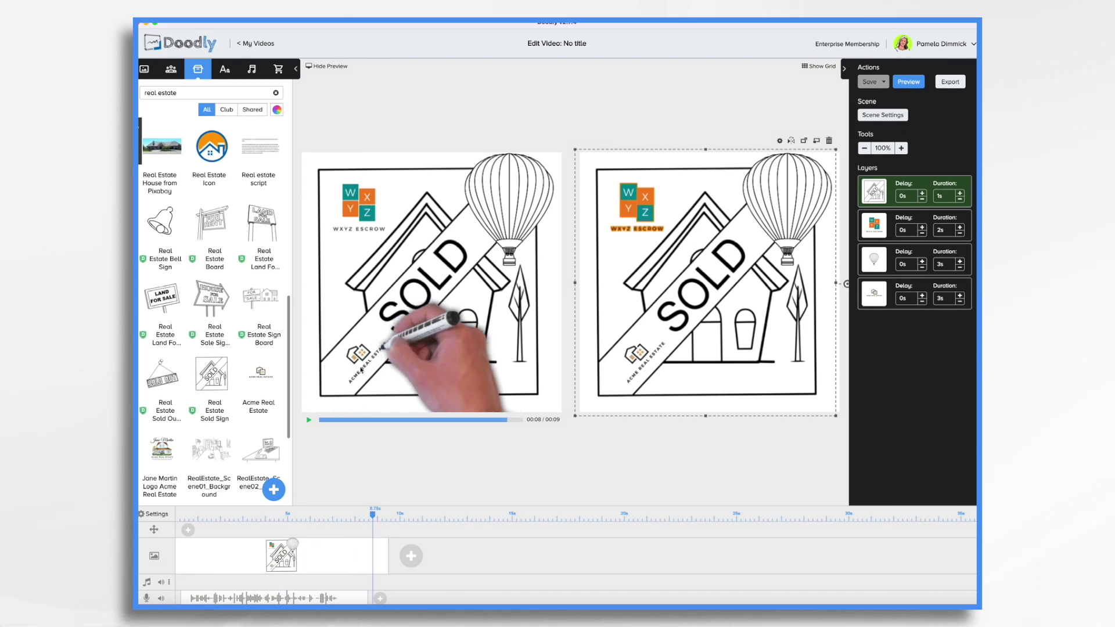
Set Erase mode to Off in Video Settings and replay the scene from 0 seconds.
click(155, 514)
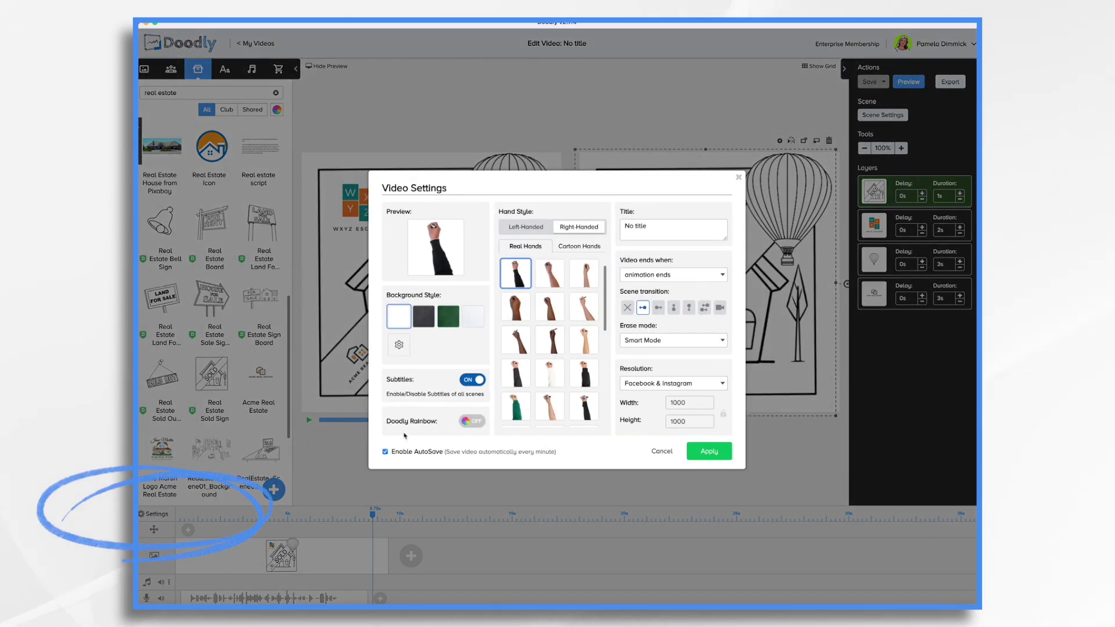
click(645, 339)
click(644, 375)
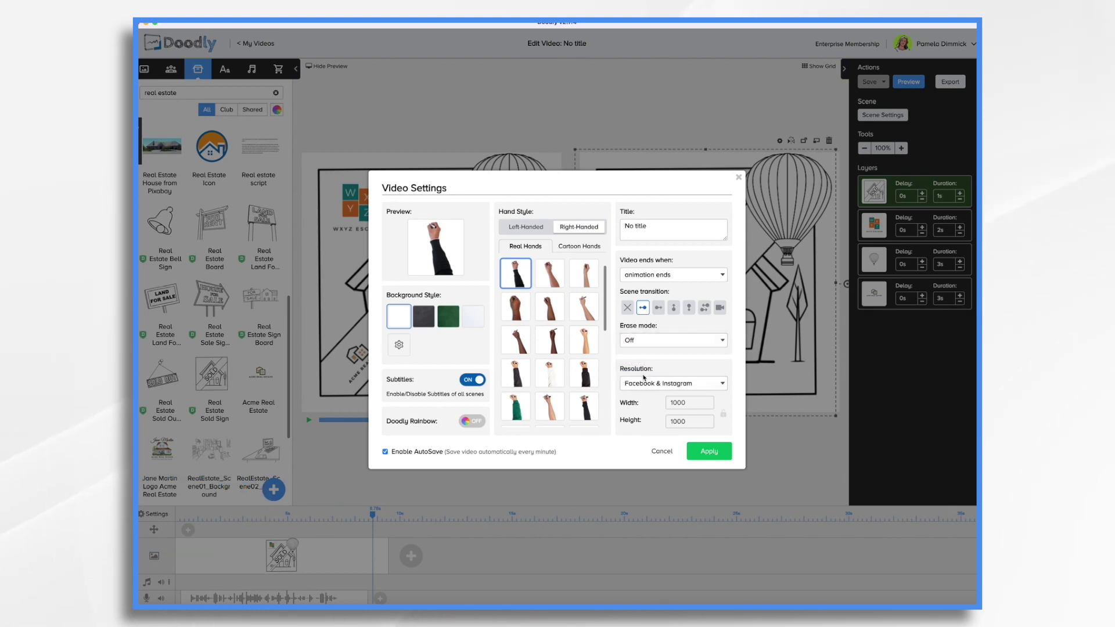
click(717, 455)
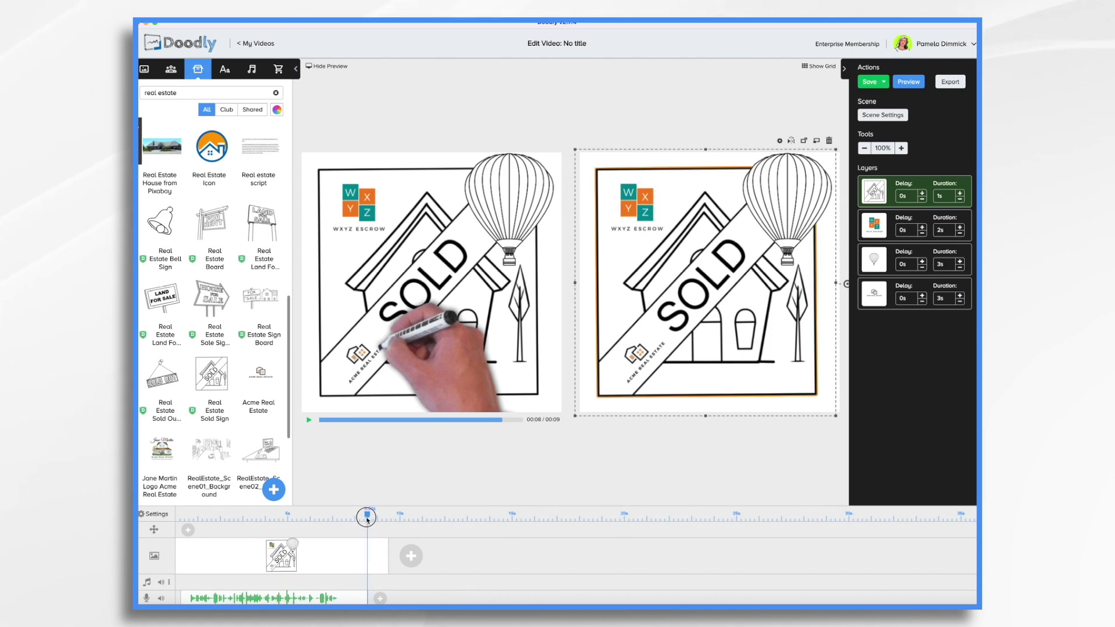
mouse_move(373, 515)
mouse_down()
mouse_move(156, 519)
mouse_move(177, 523)
mouse_up()
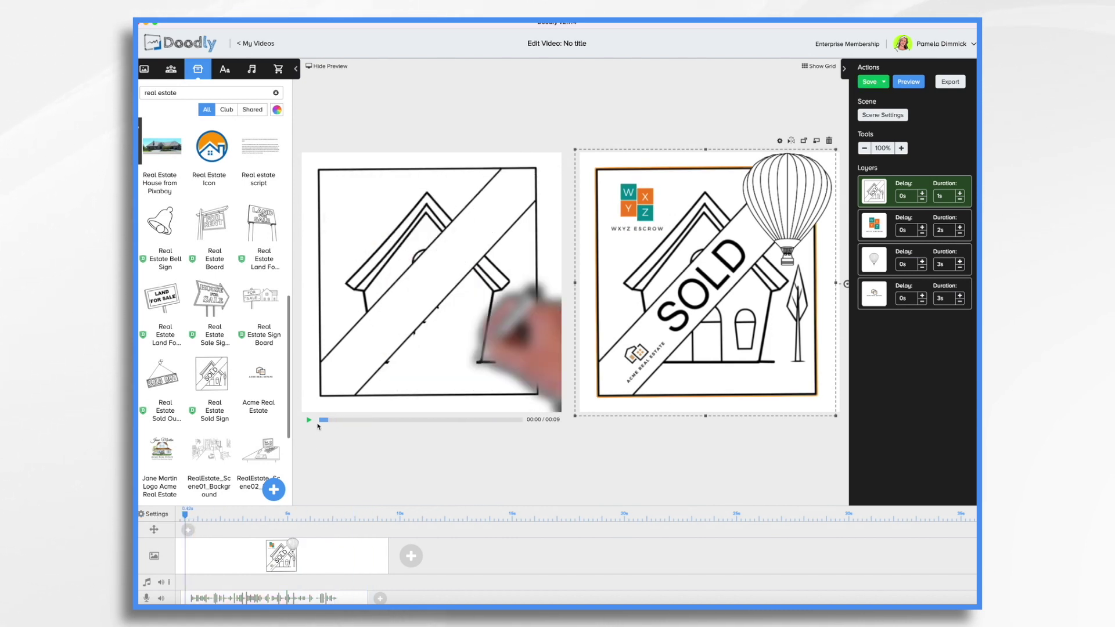
click(310, 422)
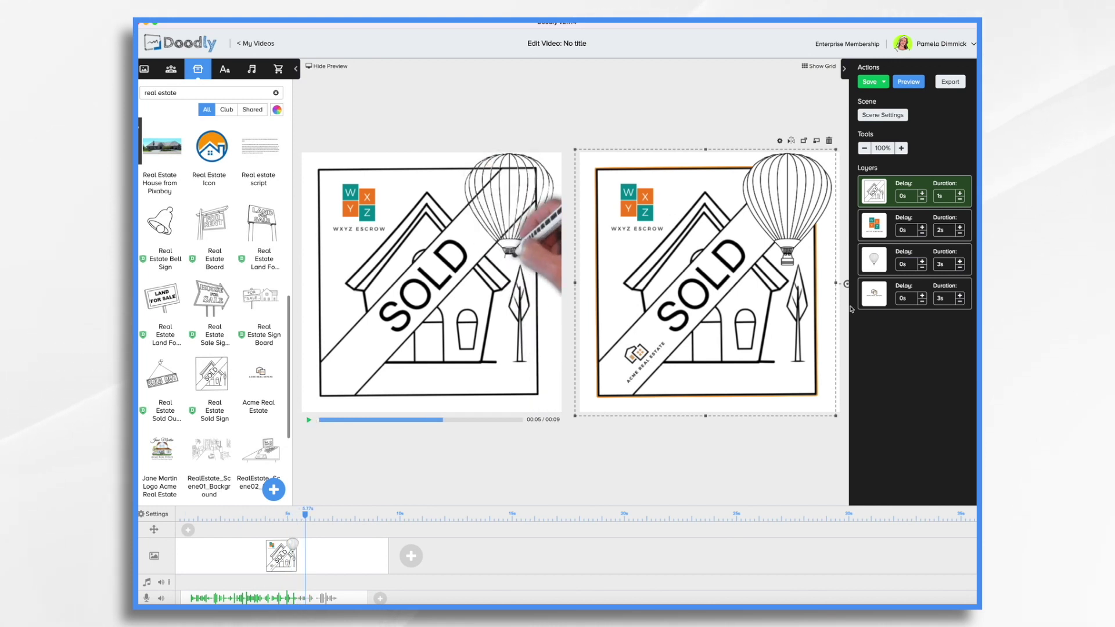
Change the WXYZ Escrow logo's Reveal Mode from Draw to Fade and save back to the scene.
click(883, 230)
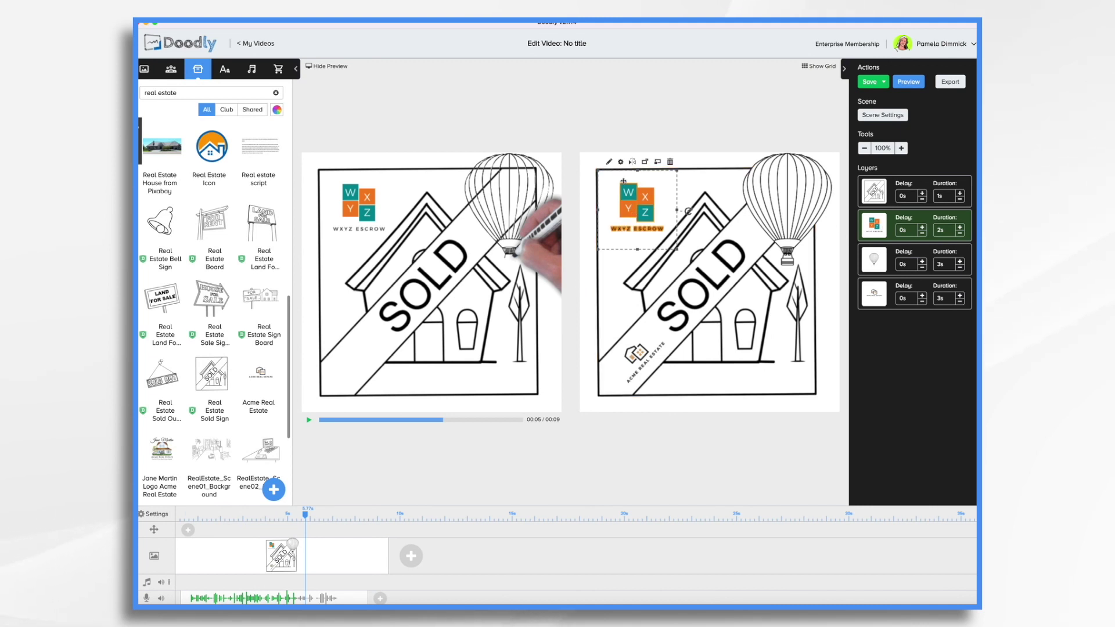
click(609, 162)
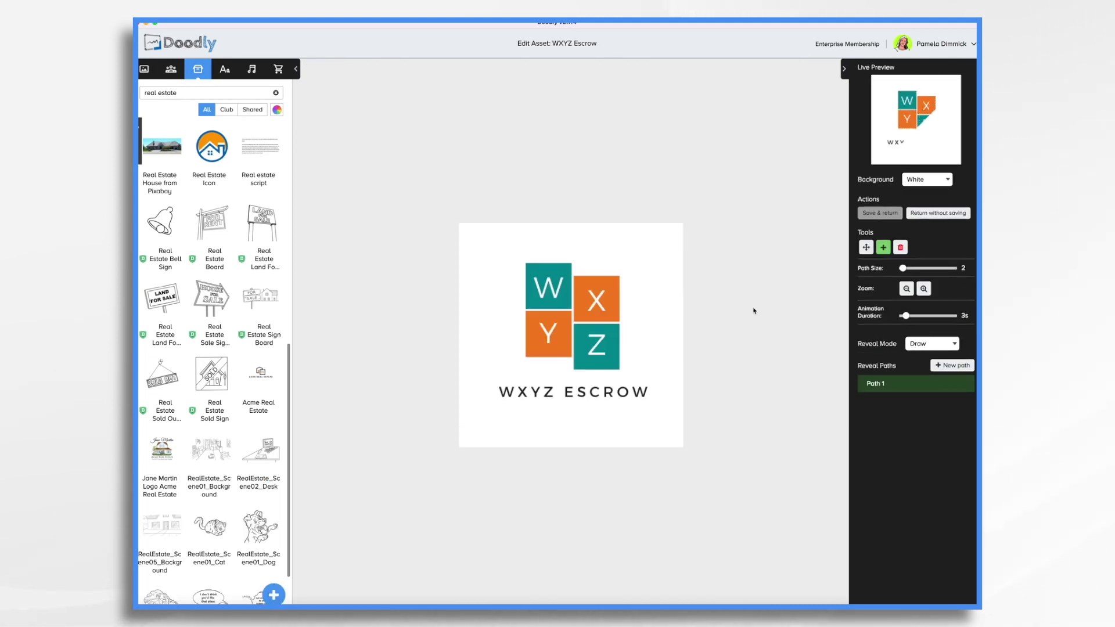
click(926, 343)
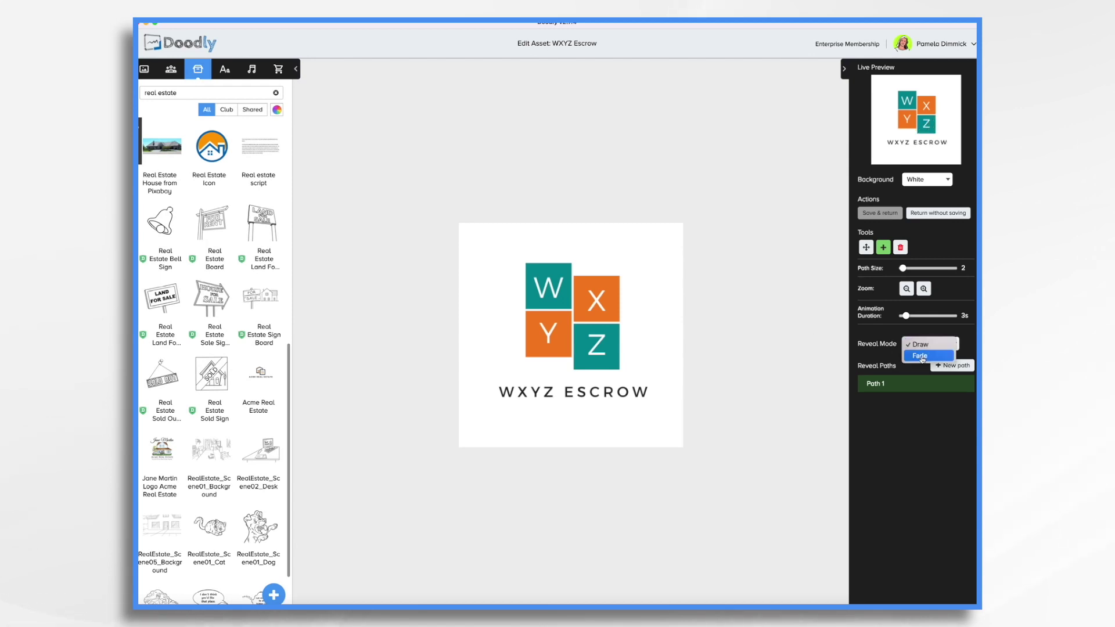
click(928, 355)
click(881, 213)
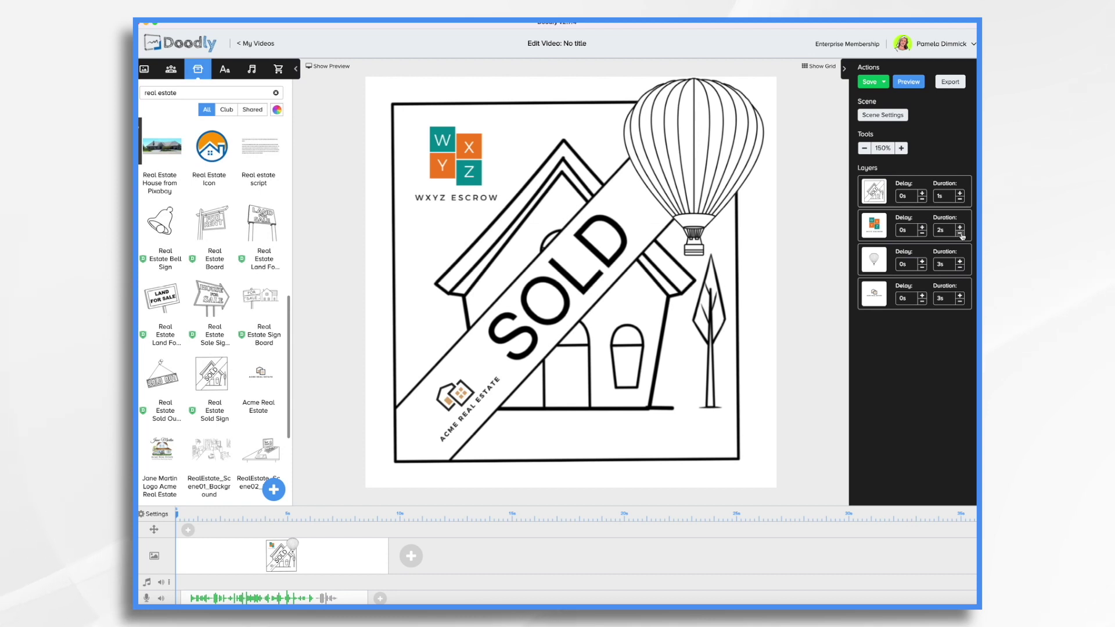
Set the escrow logo and balloon durations to 1.5s and the Acme logo's to 2s.
click(960, 233)
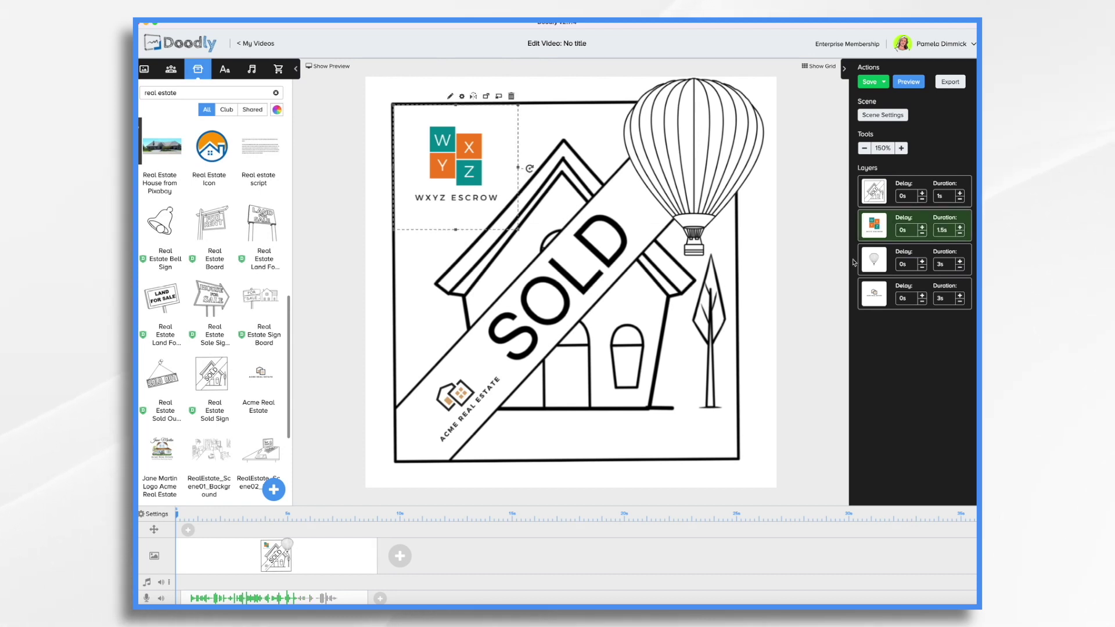
click(960, 268)
click(960, 267)
click(960, 268)
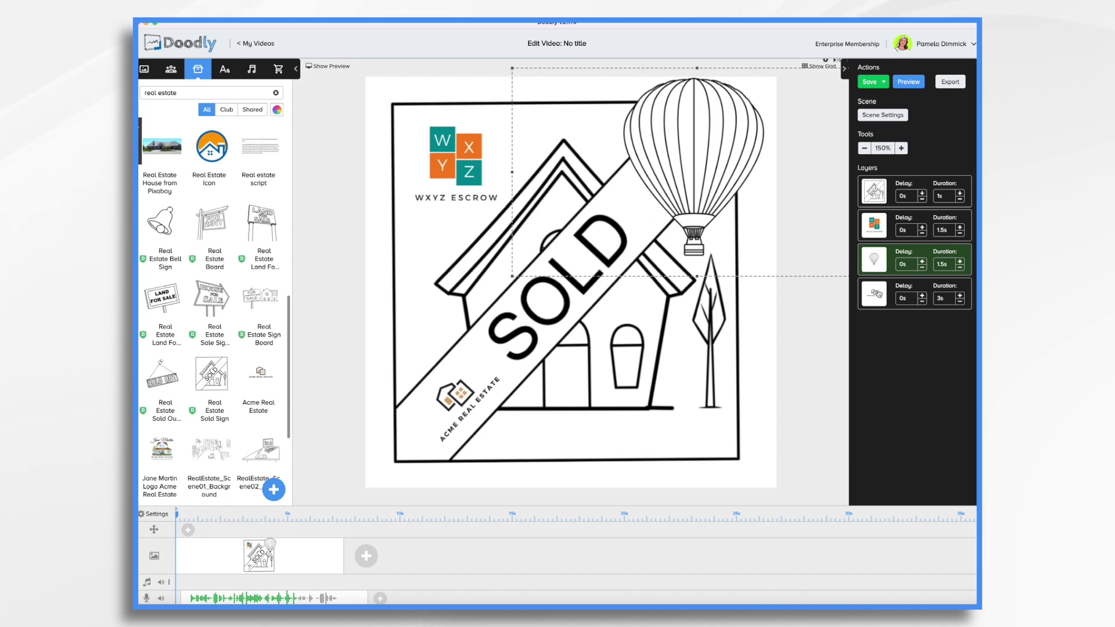
click(876, 300)
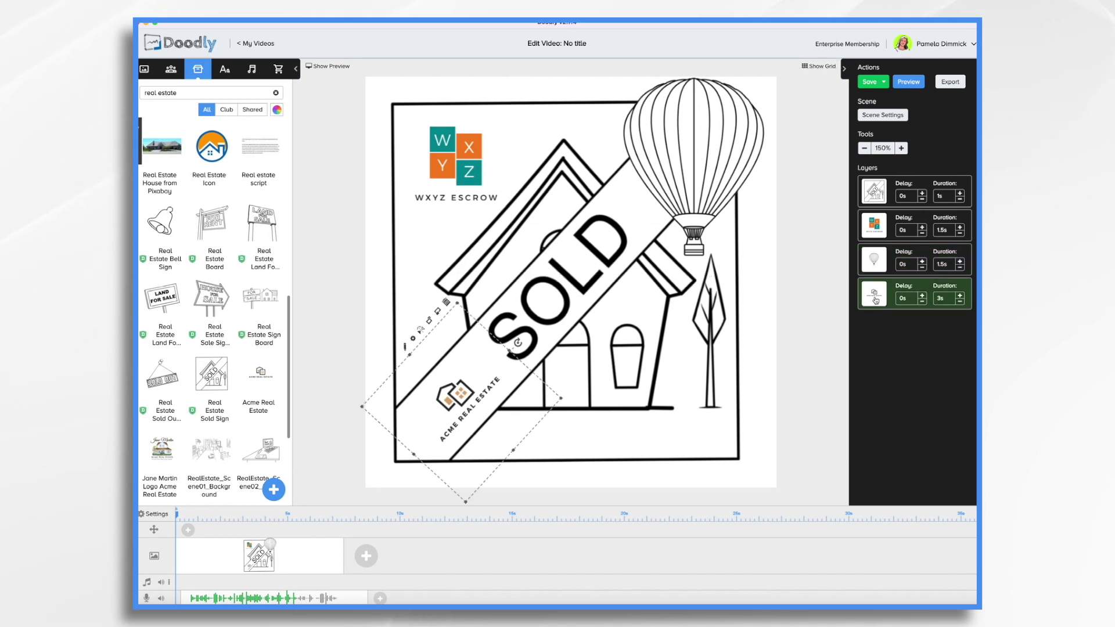
click(961, 303)
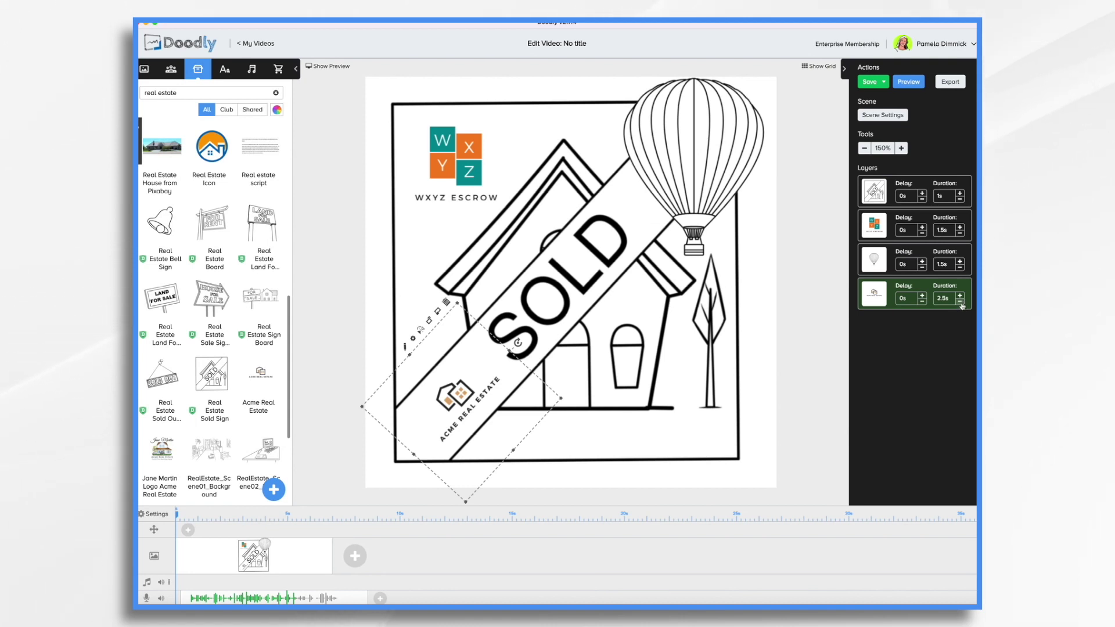
click(961, 303)
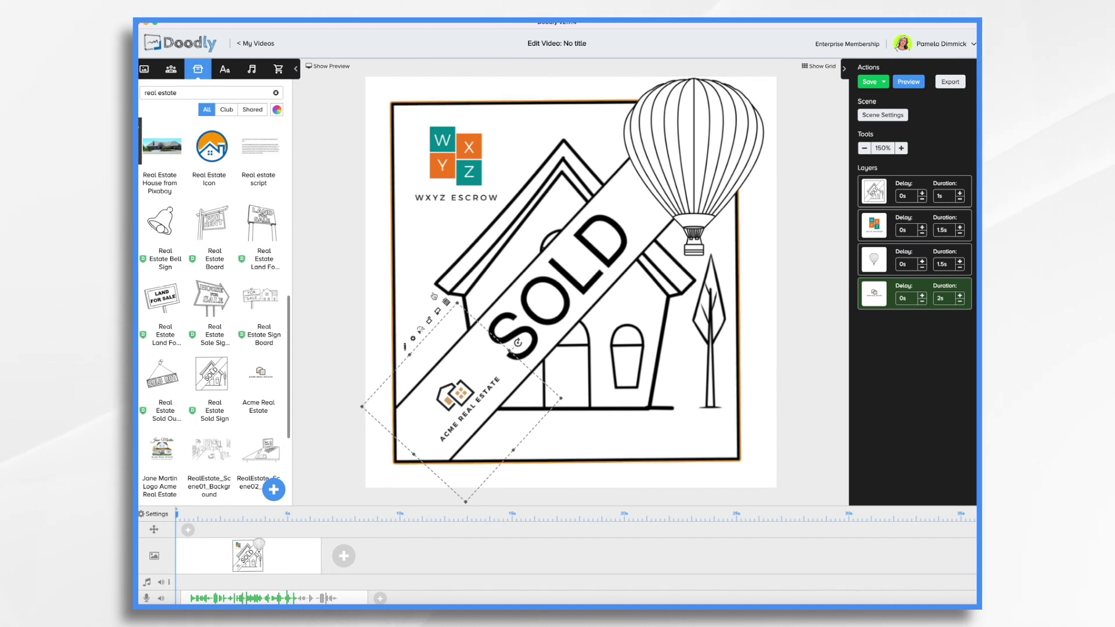
Open the Acme Real Estate logo, keep Reveal Mode on Draw, and trace its right edge.
click(405, 349)
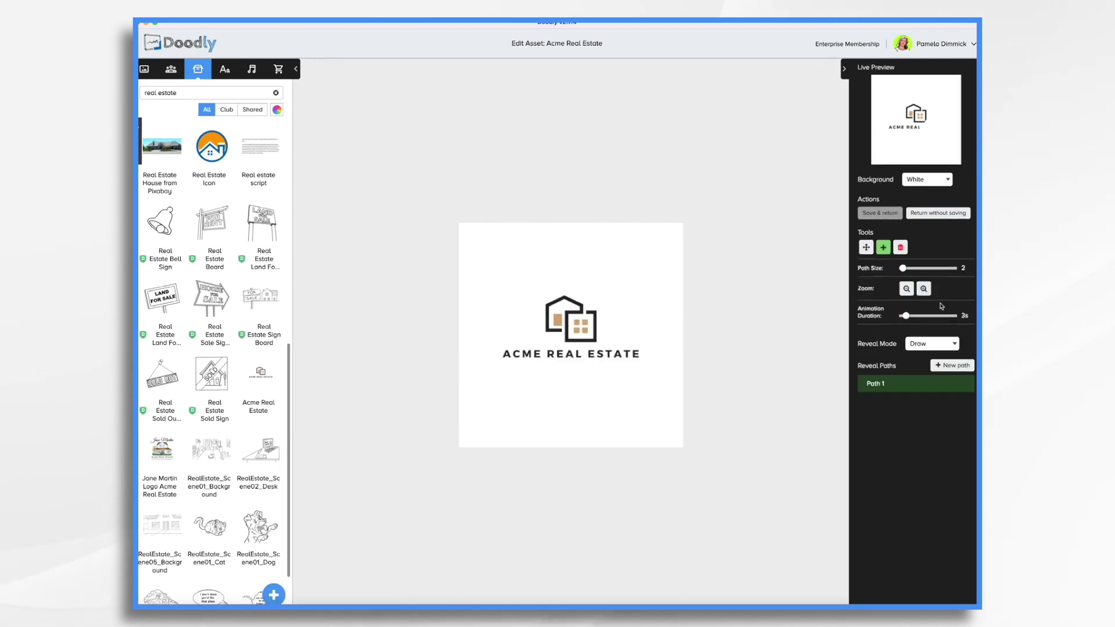
click(939, 347)
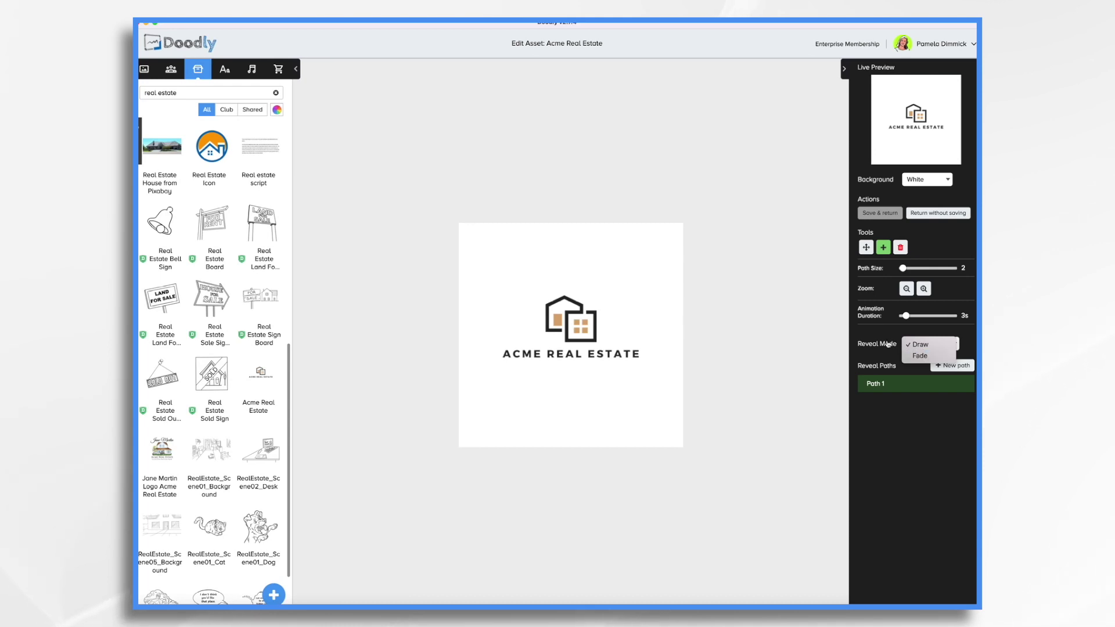
click(738, 354)
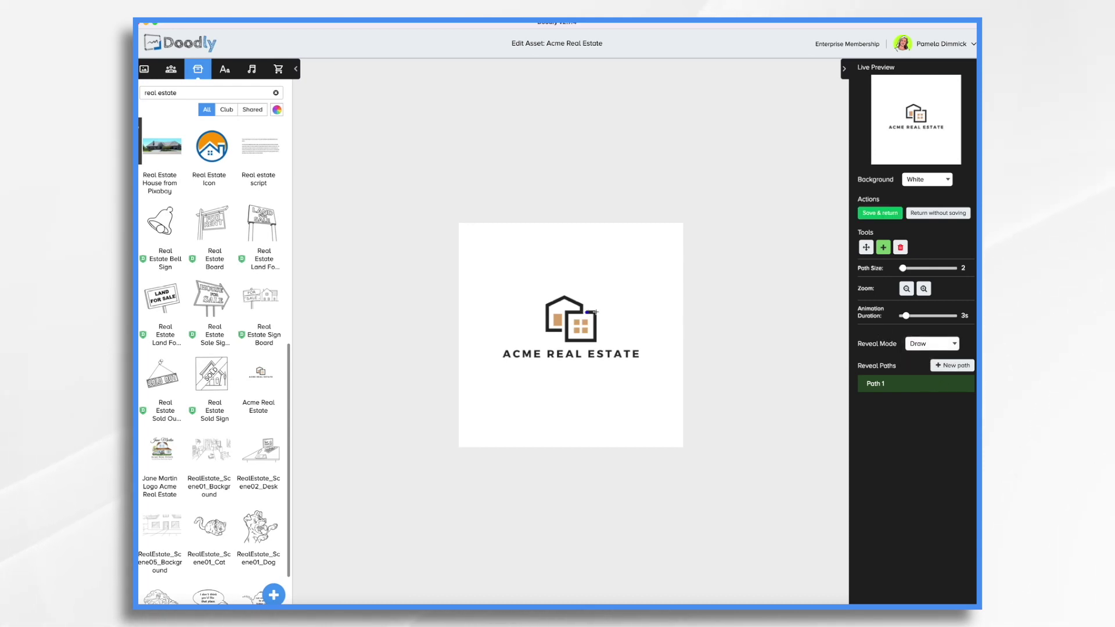
drag(596, 320, 596, 331)
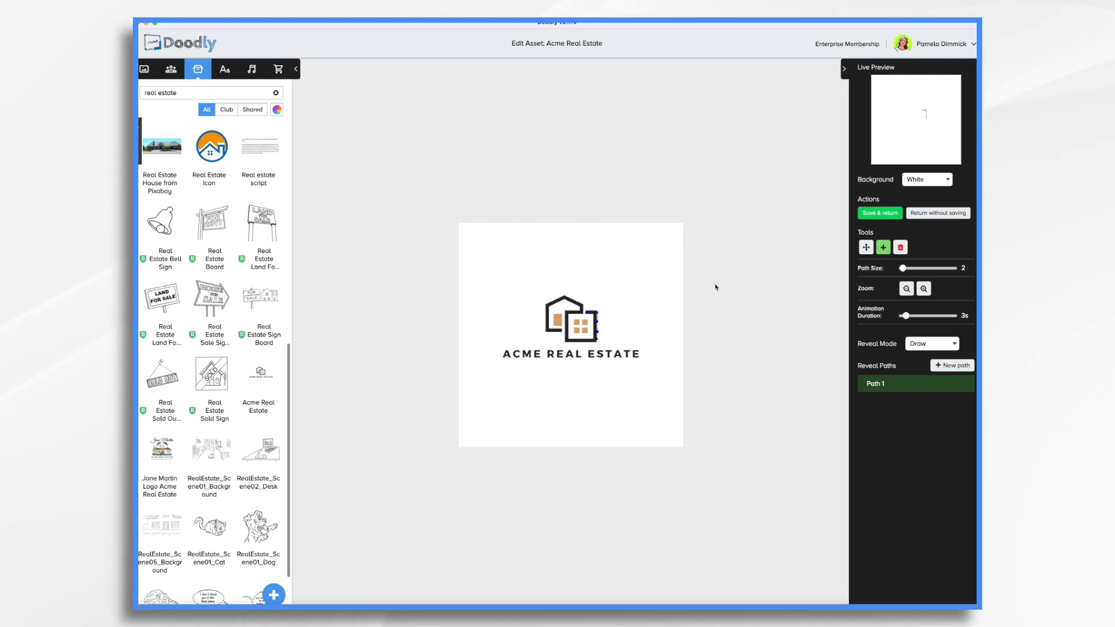
Zoom in, set Path Size to 20, and paint reveal paths over the front house and windows.
click(924, 289)
click(925, 289)
click(925, 289)
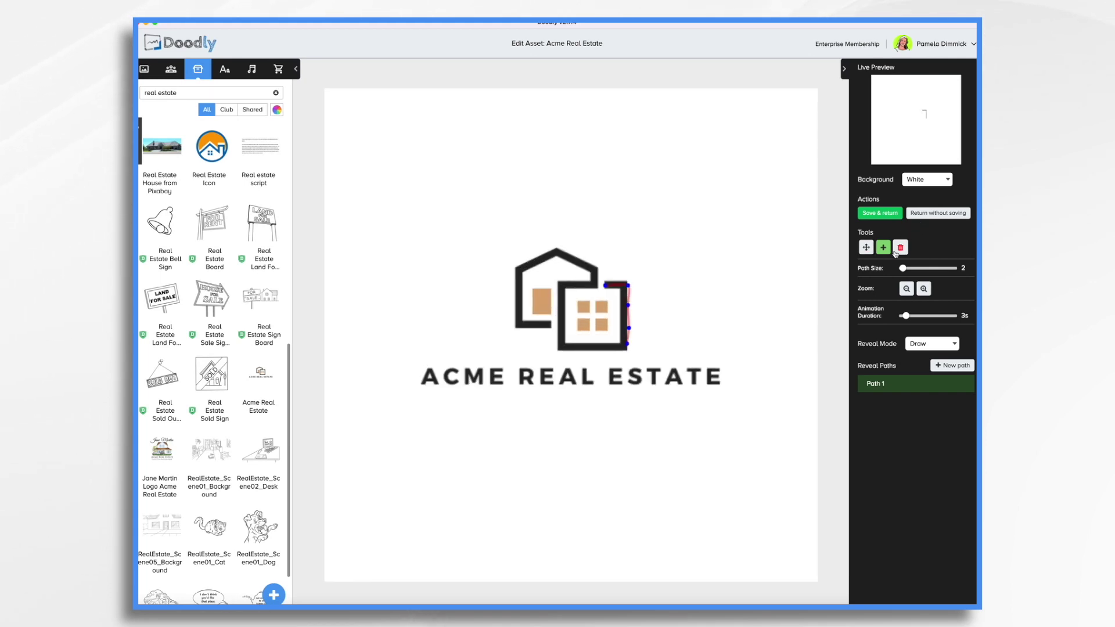
drag(904, 269, 910, 268)
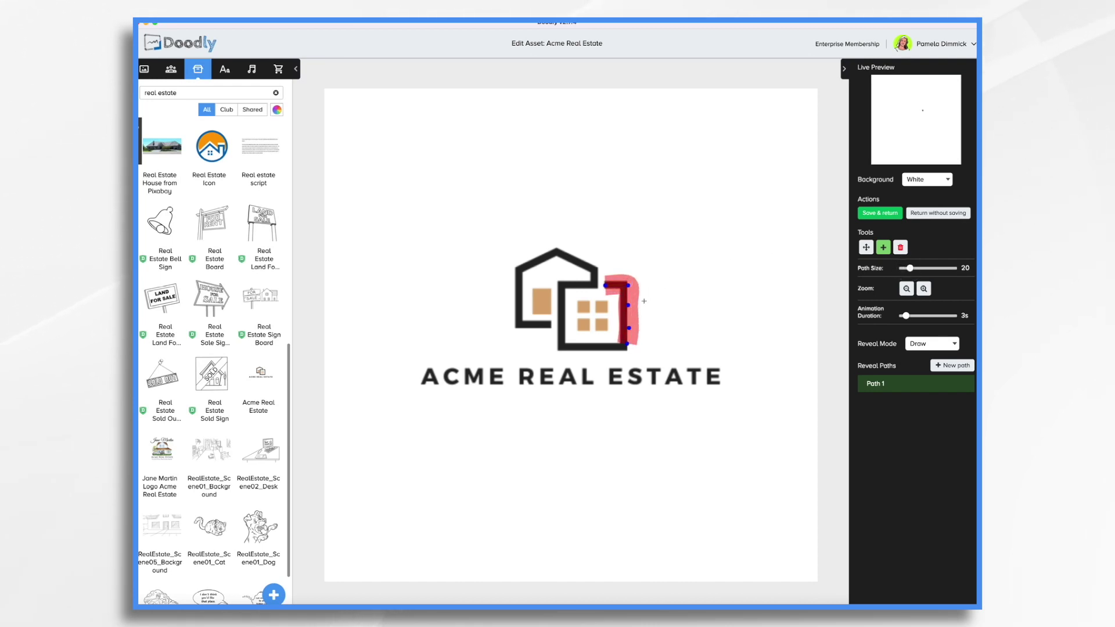
mouse_move(627, 333)
mouse_down()
mouse_move(624, 347)
mouse_move(575, 347)
mouse_move(559, 332)
mouse_move(561, 293)
mouse_move(594, 270)
mouse_move(556, 249)
mouse_move(520, 268)
mouse_move(518, 320)
mouse_move(546, 325)
mouse_move(541, 282)
mouse_move(543, 325)
mouse_up()
click(616, 304)
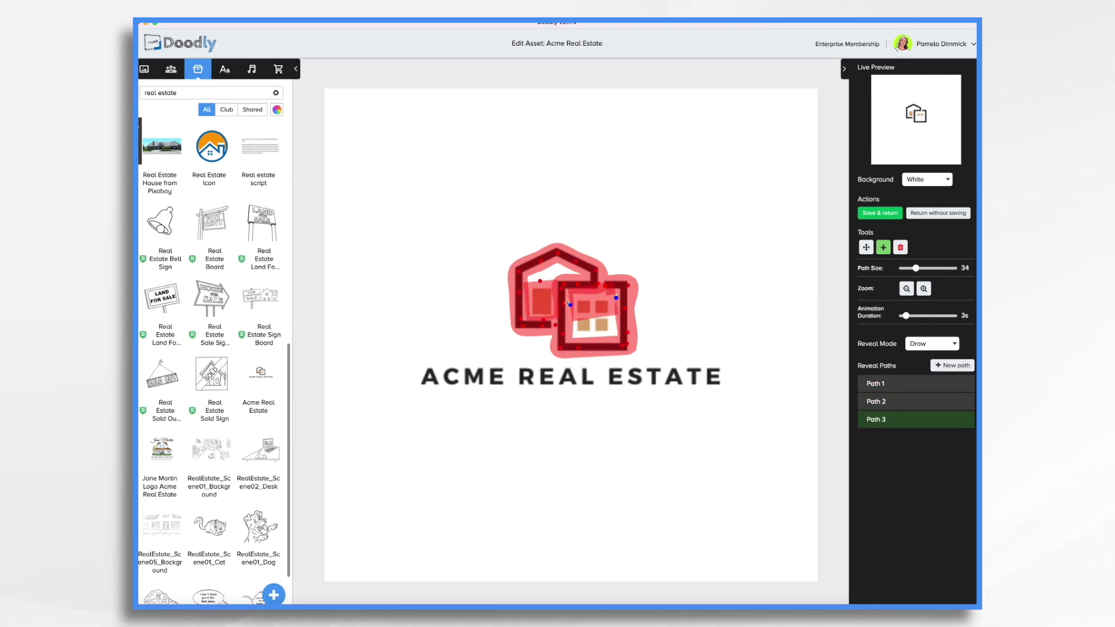
mouse_move(612, 324)
mouse_down()
mouse_move(580, 313)
mouse_move(572, 337)
mouse_up()
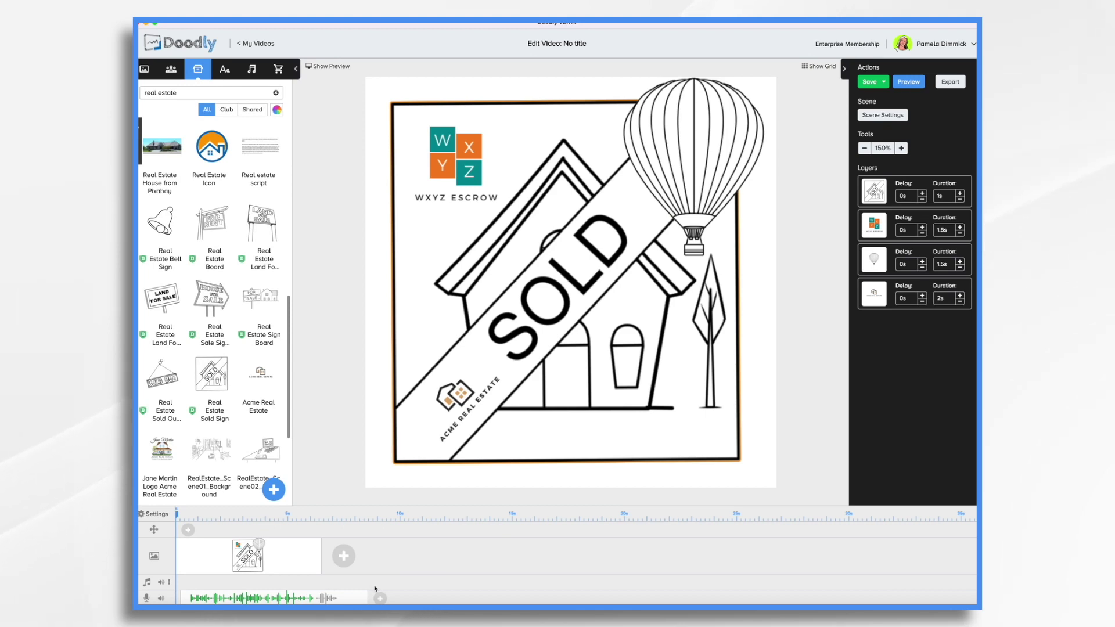
Give the SOLD-house scene 7 seconds of extra time at the end.
click(877, 118)
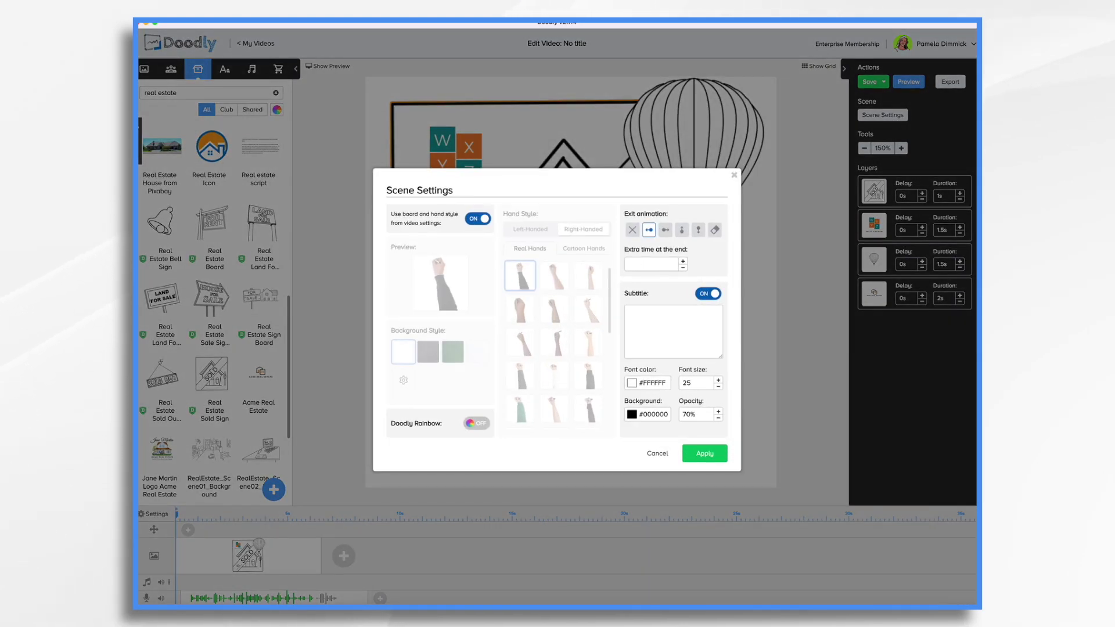
text(7s)
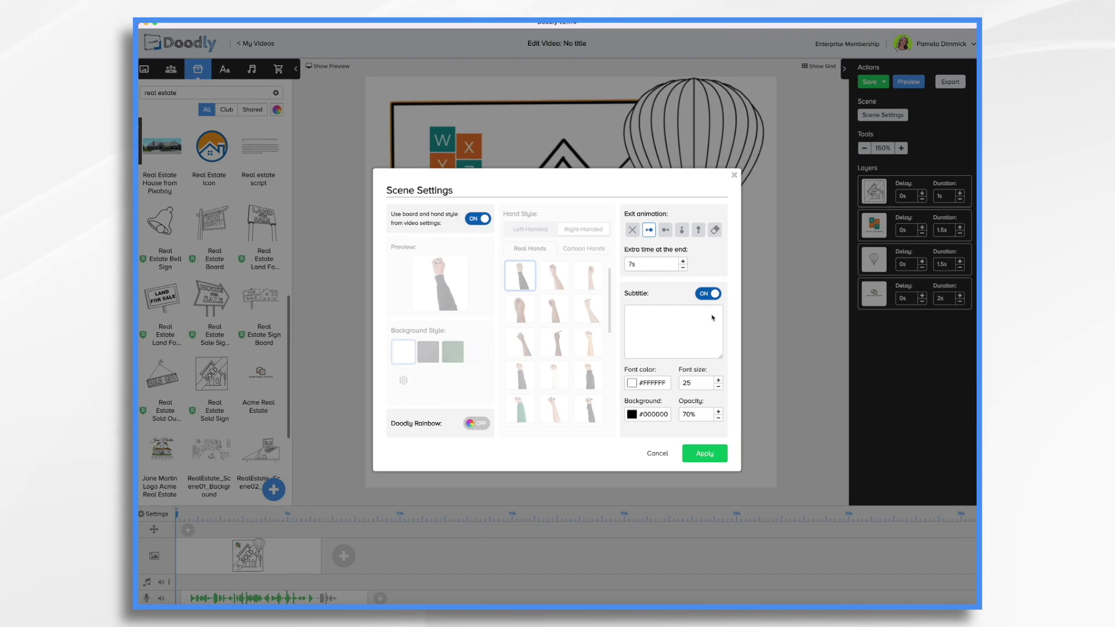
click(706, 454)
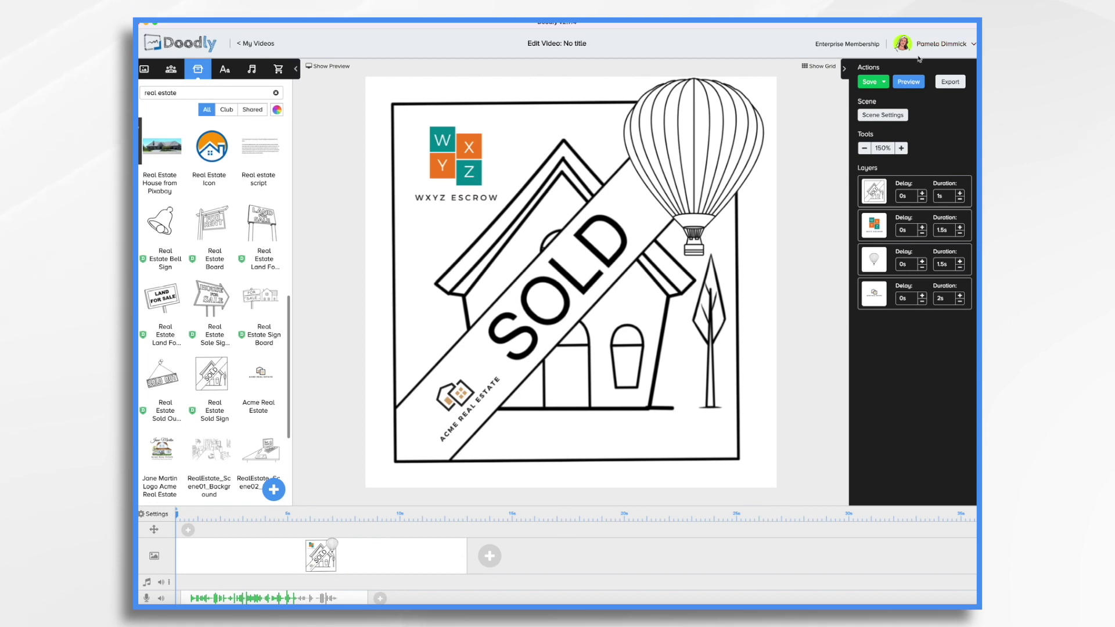
click(913, 84)
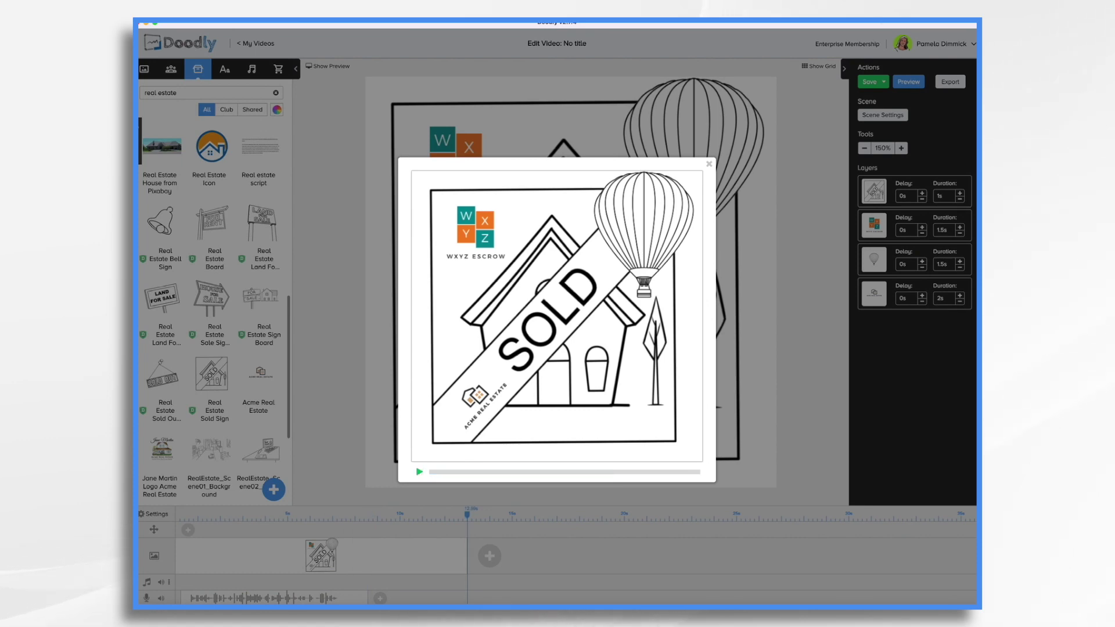
click(709, 164)
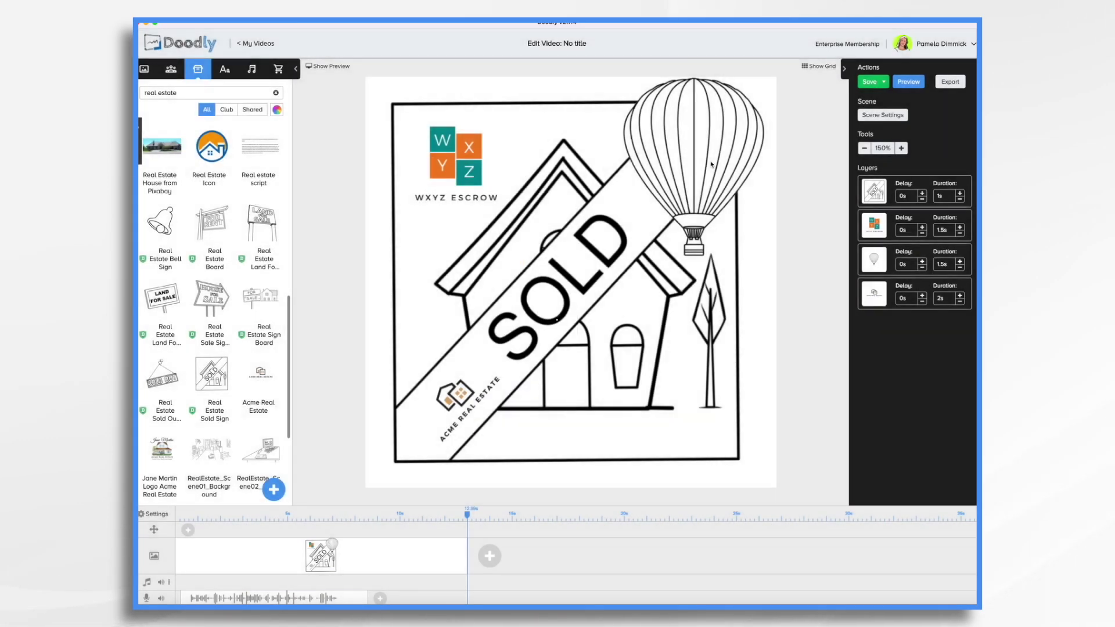
Open Export Video showing MP4, 1000×1000 Facebook & Instagram, 30 FPS, Maximum quality.
click(949, 82)
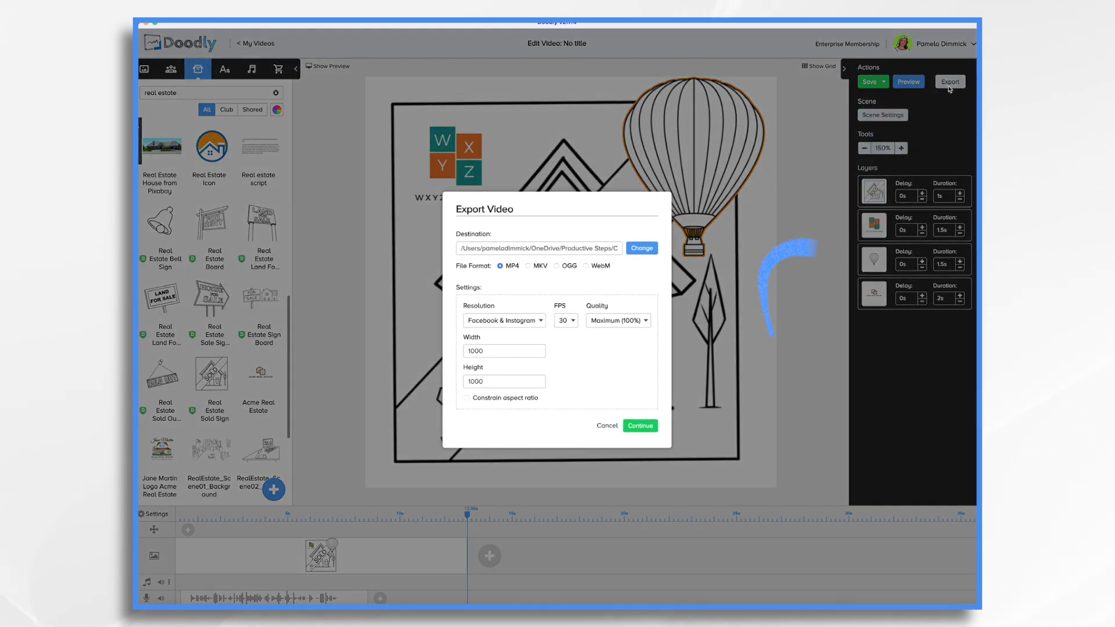